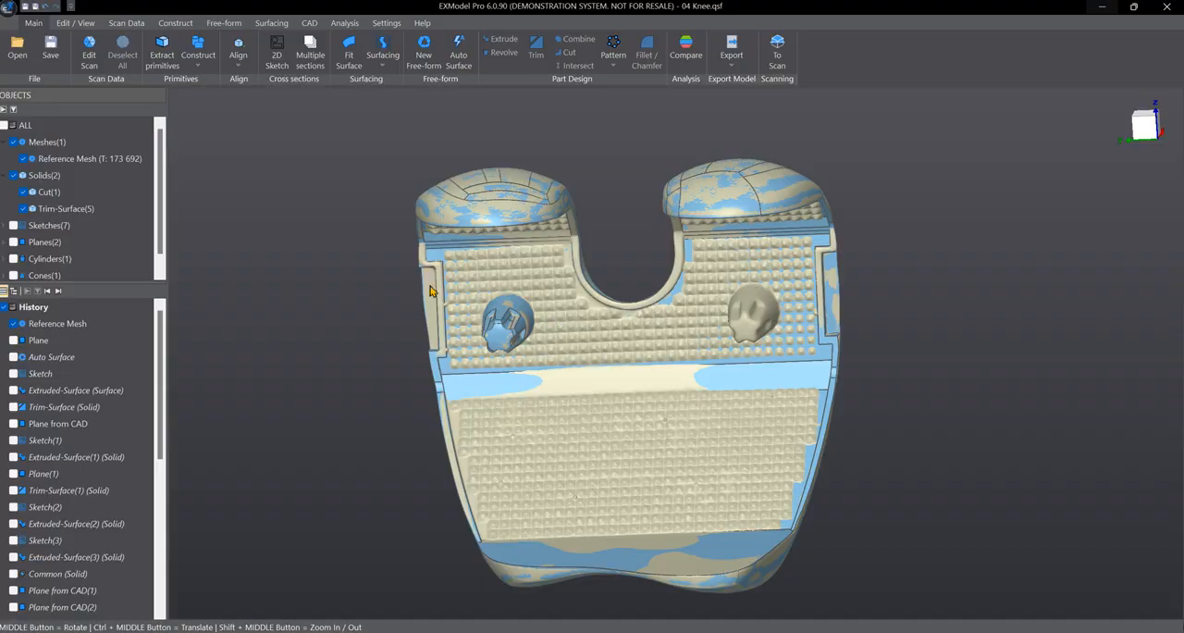
- Compare the reference mesh with the reconstructed solids by switching each one's visibility off and on
{"action": "left_click", "coordinate": [14, 142]}
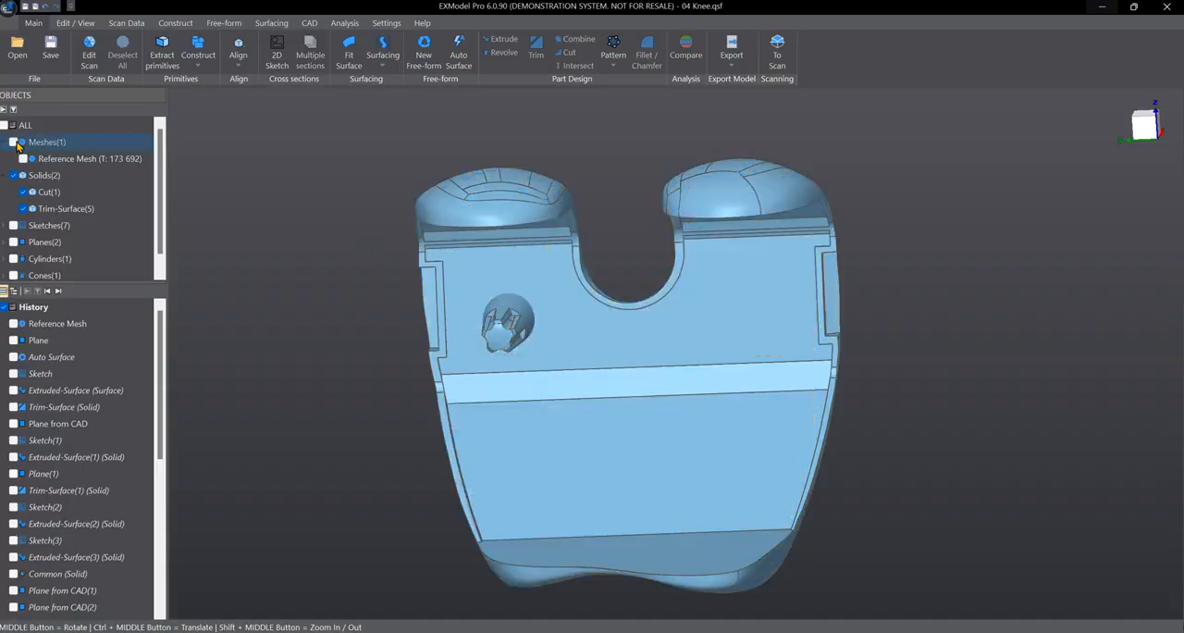
{"action": "left_click", "coordinate": [14, 143]}
{"action": "scroll", "coordinate": [164, 222], "scroll_direction": "down", "scroll_amount": 1}
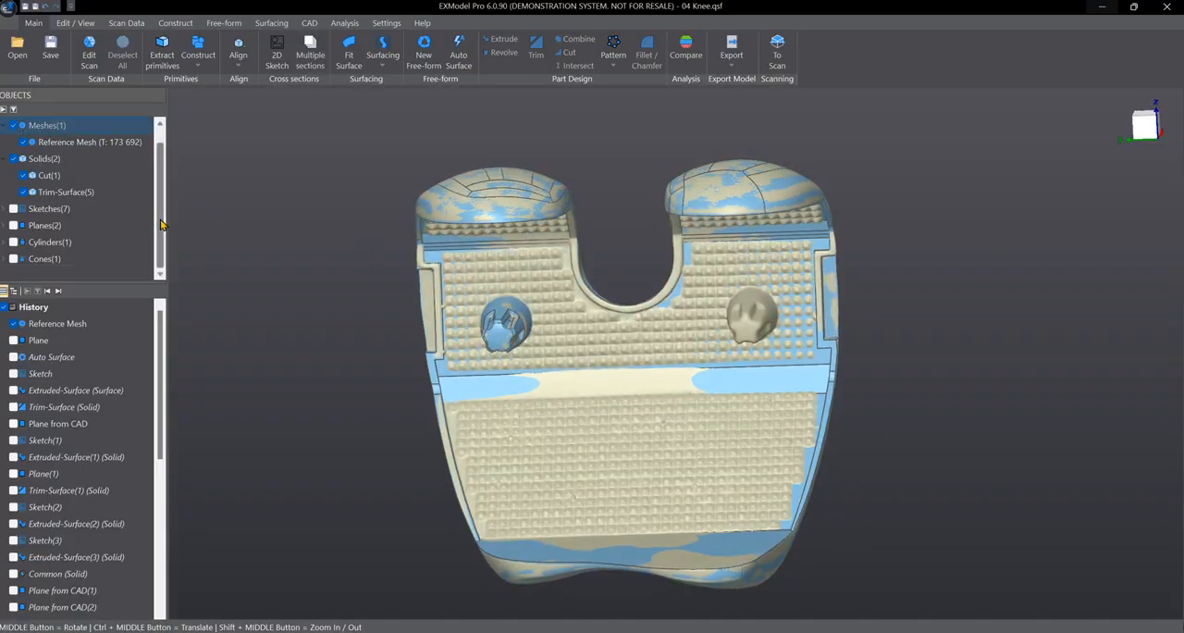
{"action": "left_click", "coordinate": [14, 159]}
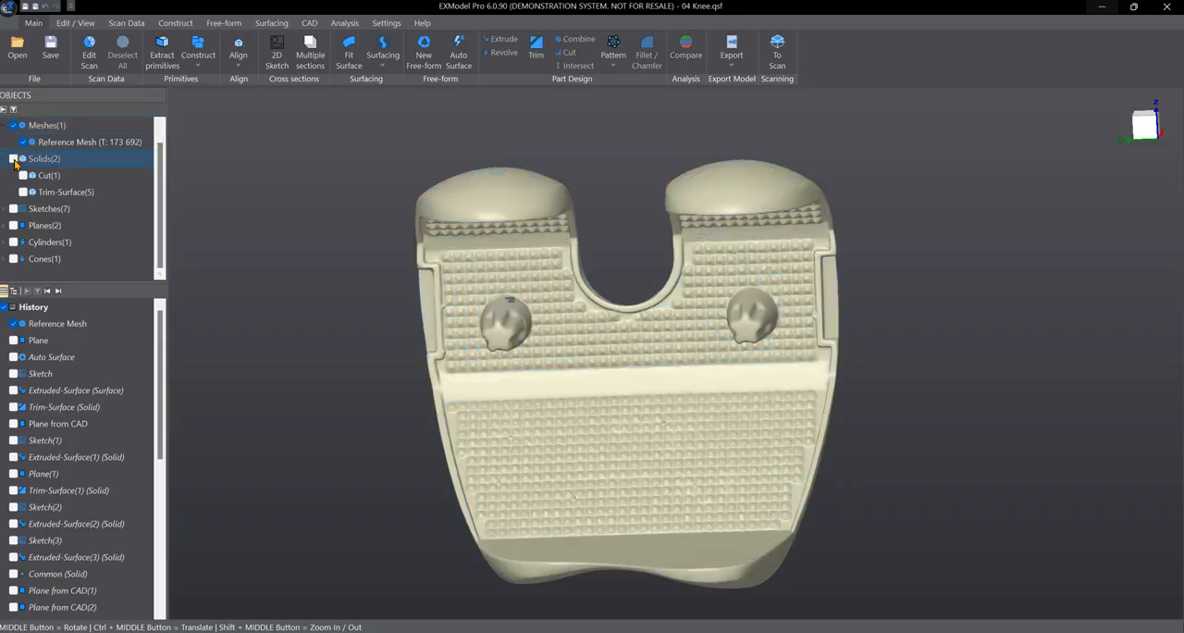
{"action": "left_click", "coordinate": [14, 159]}
{"action": "middle_click_drag", "start_coordinate": [564, 231], "coordinate": [566, 254]}
{"action": "scroll", "coordinate": [61, 157], "scroll_direction": "up", "scroll_amount": 1}
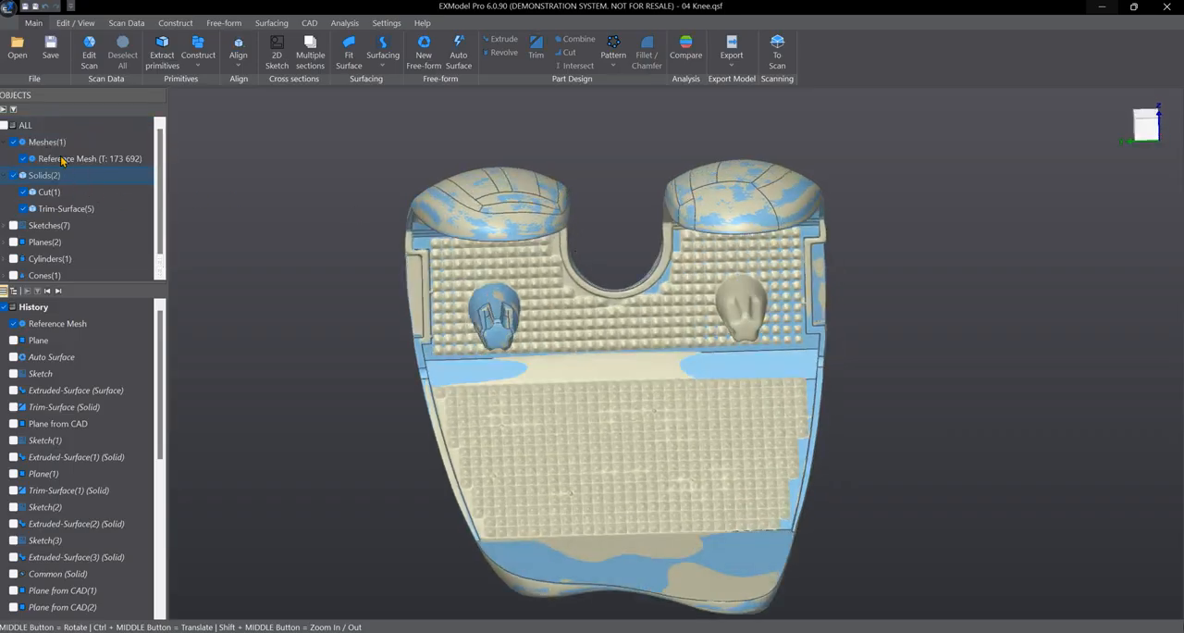
{"action": "left_click", "coordinate": [14, 143]}
{"action": "scroll", "coordinate": [506, 316], "scroll_direction": "up", "scroll_amount": 3}
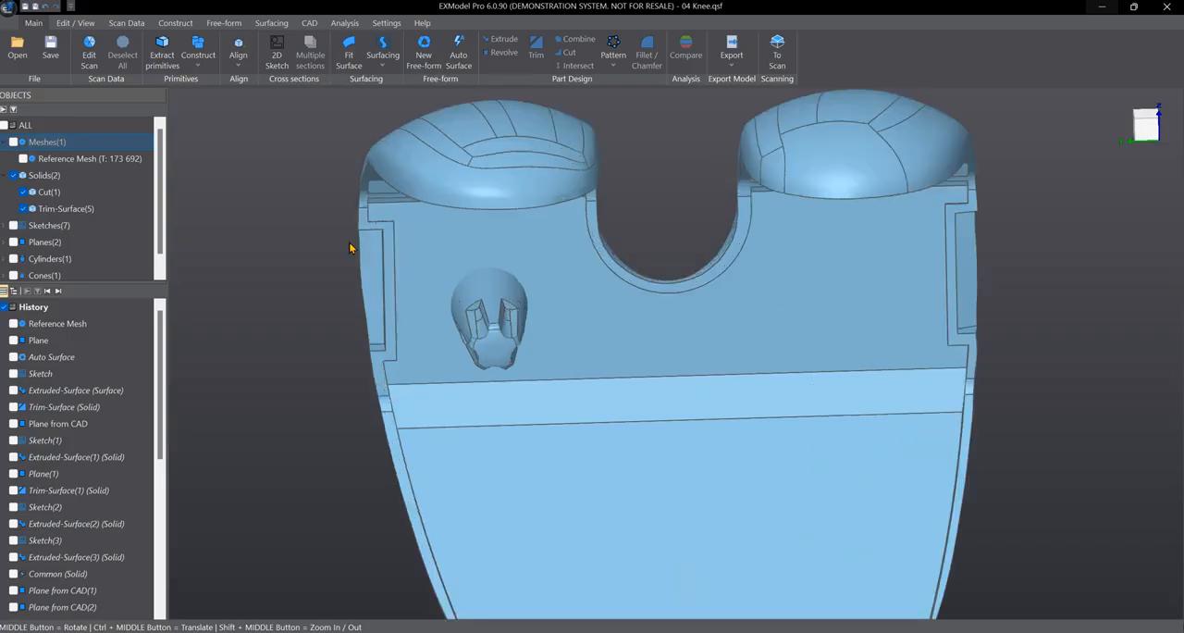
{"action": "left_click", "coordinate": [14, 143]}
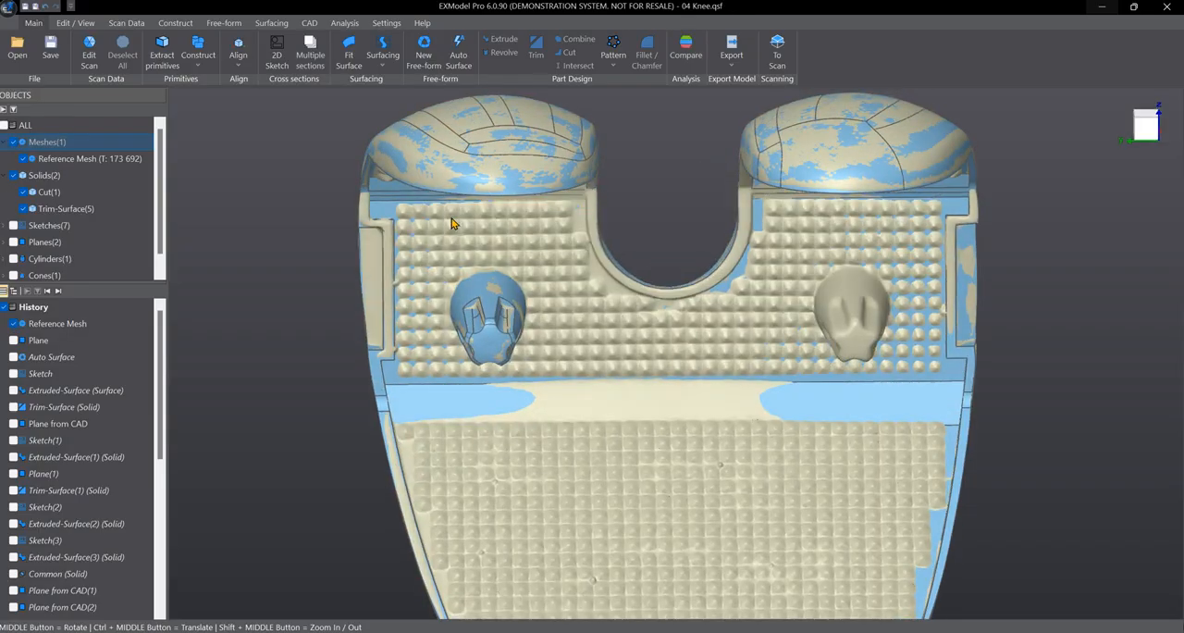
{"action": "left_click", "coordinate": [608, 69]}
{"action": "left_click", "coordinate": [566, 220]}
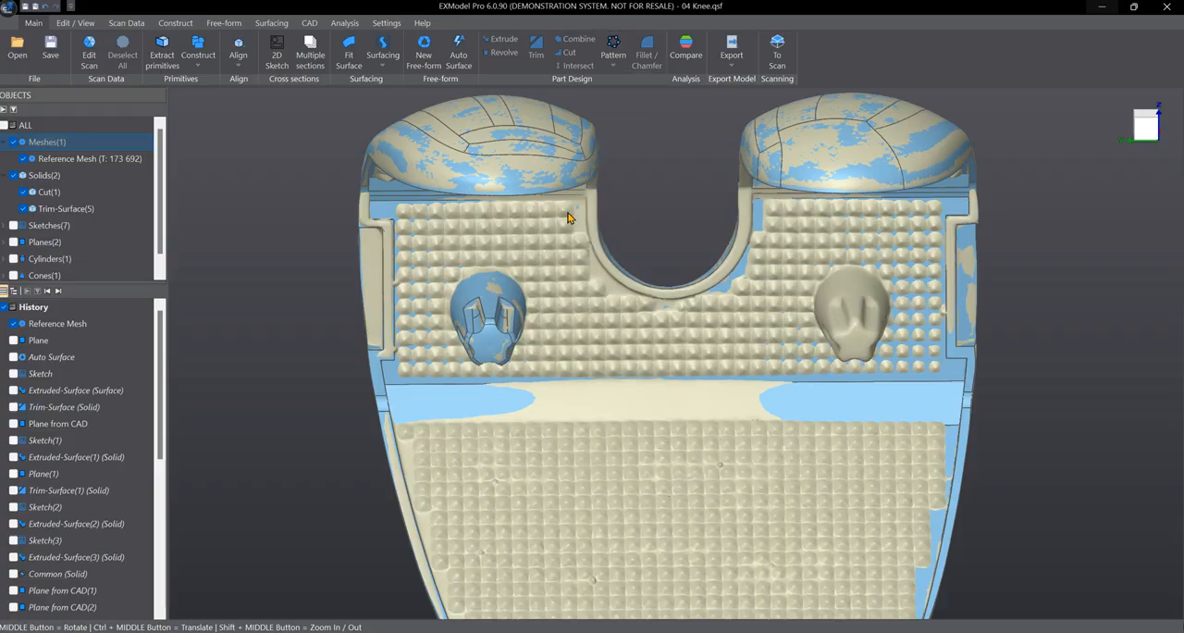
- Hide the reference mesh and select the revolved surface of the star-shaped peg on the flat face
{"action": "left_click", "coordinate": [14, 142]}
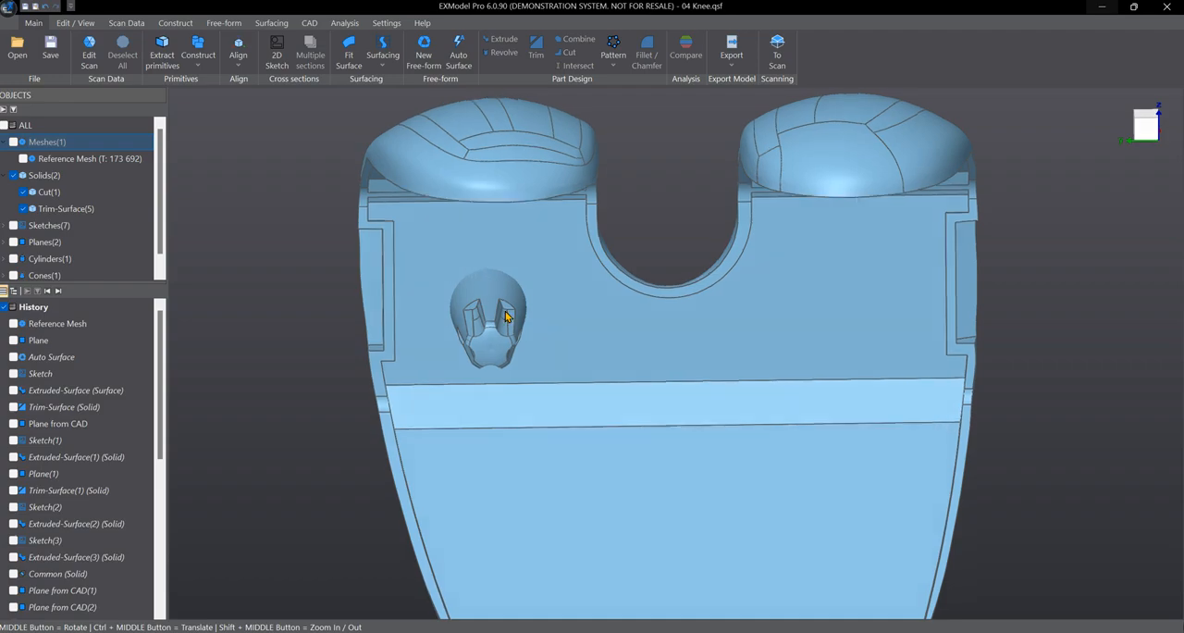
{"action": "left_click", "coordinate": [493, 328]}
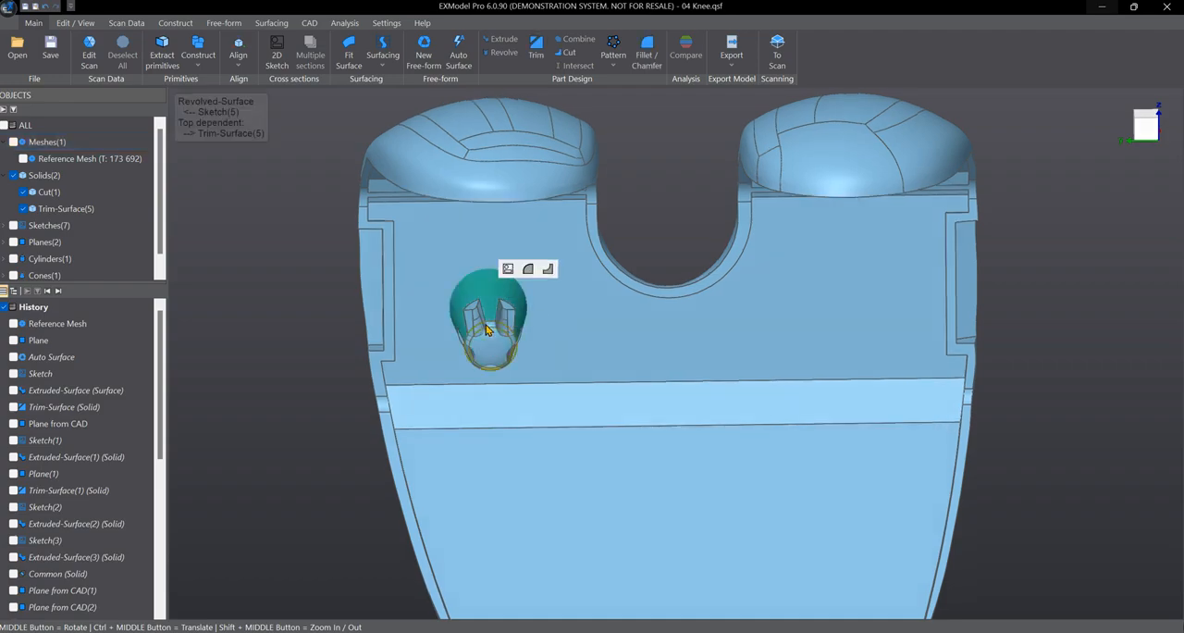
{"action": "left_click", "coordinate": [532, 368]}
{"action": "left_click", "coordinate": [492, 340]}
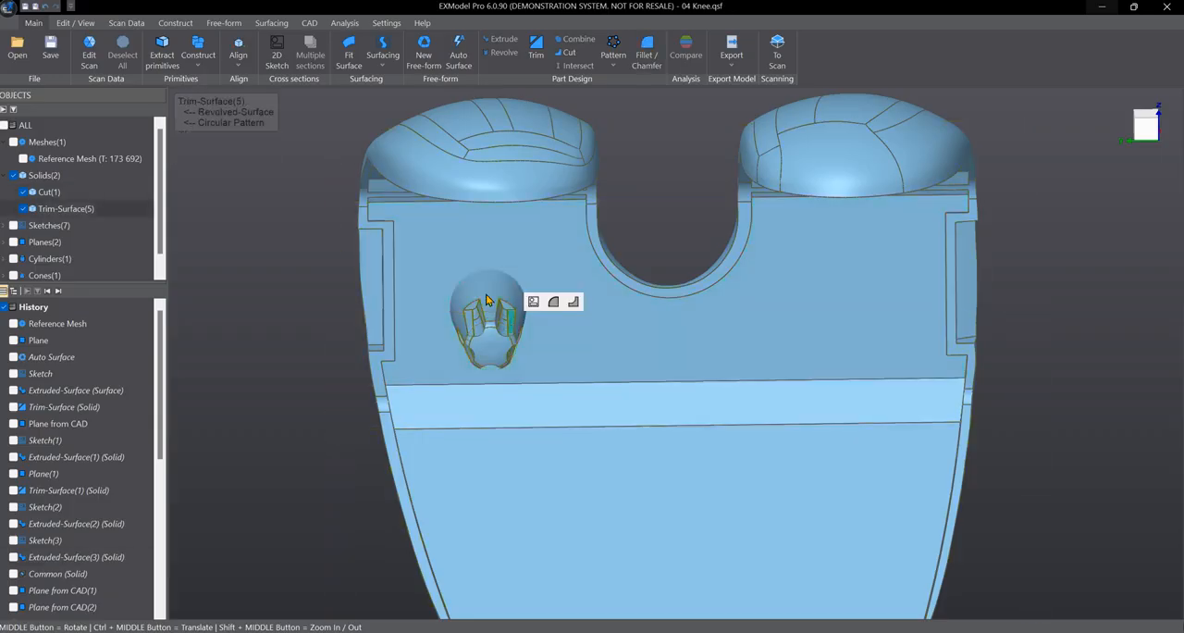
{"action": "left_click", "coordinate": [493, 343]}
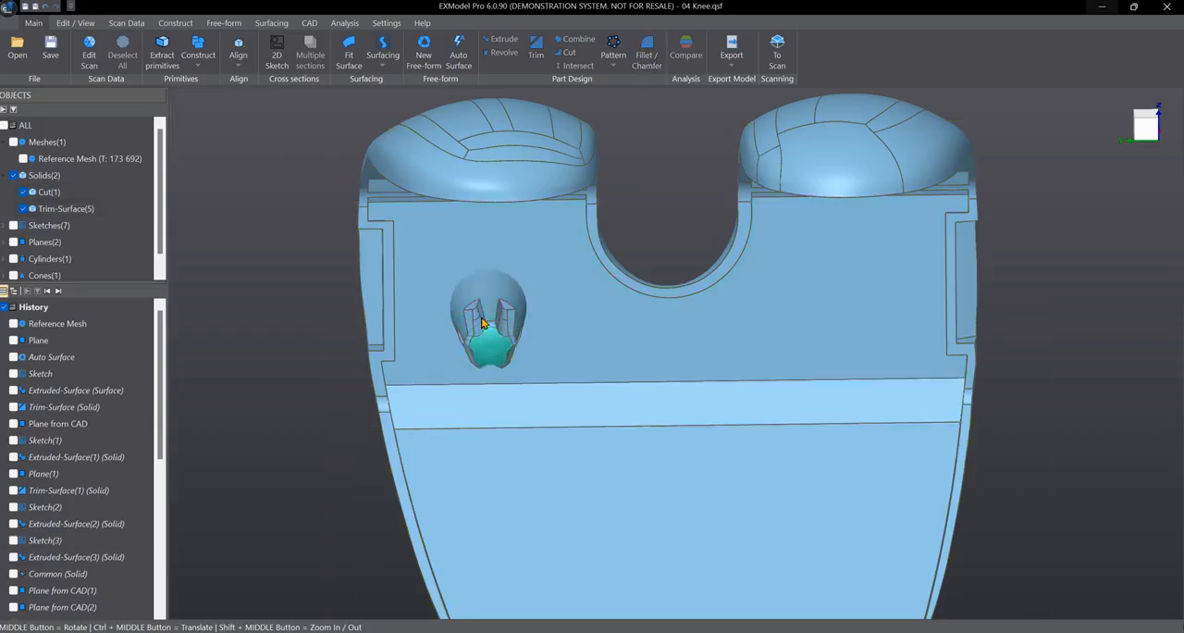
{"action": "left_click", "coordinate": [480, 320]}
{"action": "left_click", "coordinate": [484, 301]}
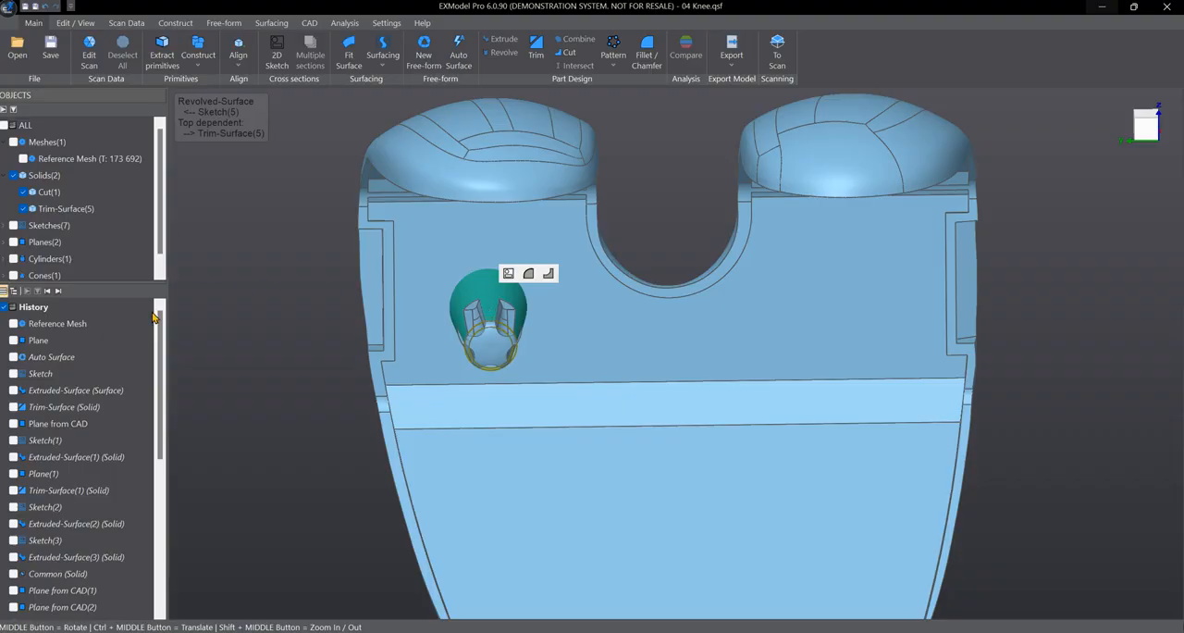
{"action": "scroll", "coordinate": [145, 370], "scroll_direction": "down", "scroll_amount": 2}
{"action": "middle_click_drag", "start_coordinate": [631, 365], "coordinate": [625, 319]}
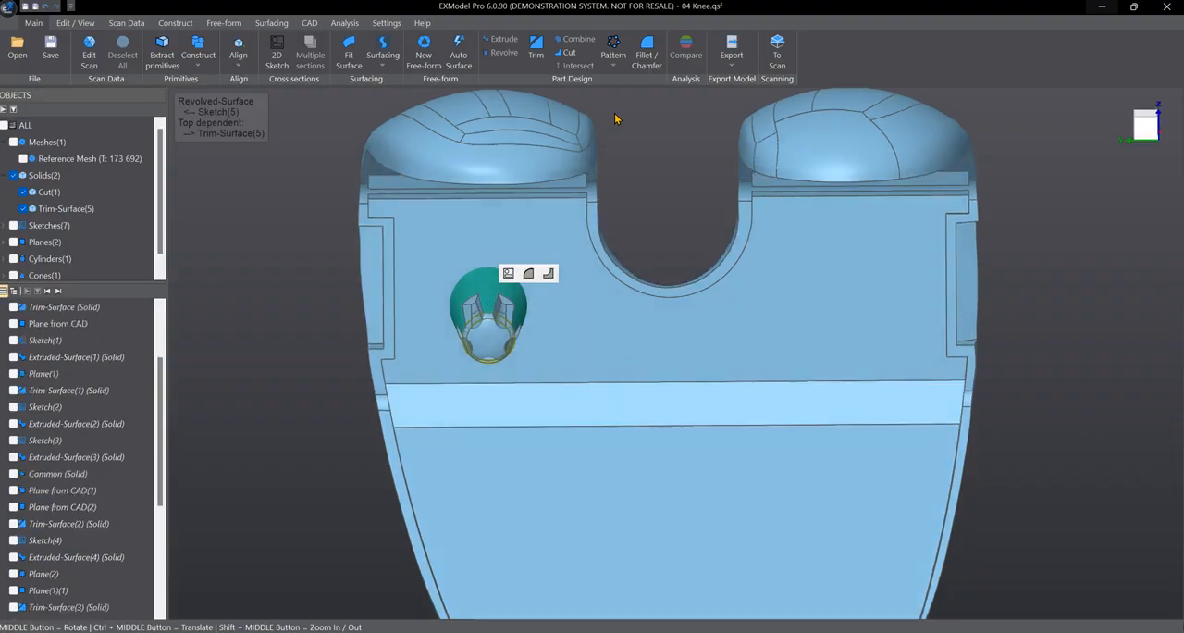
- Start a linear pattern of the peg along the Y Axis and view the model face-on
{"action": "left_click", "coordinate": [613, 57]}
{"action": "left_click", "coordinate": [624, 92]}
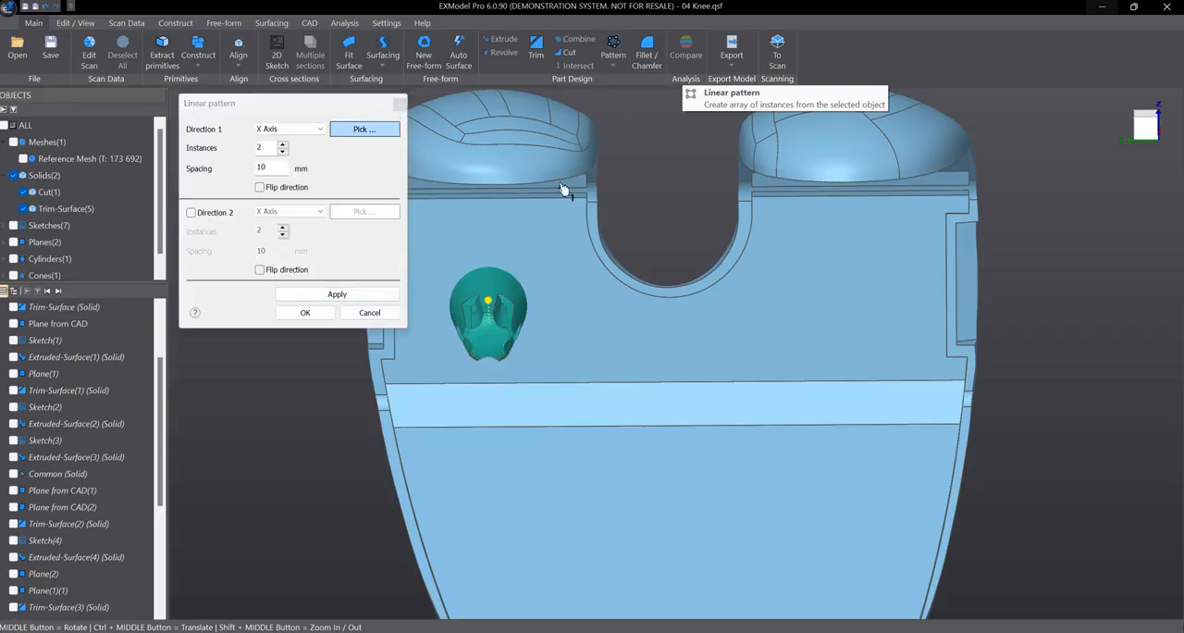
{"action": "middle_click_drag", "start_coordinate": [686, 209], "coordinate": [673, 207]}
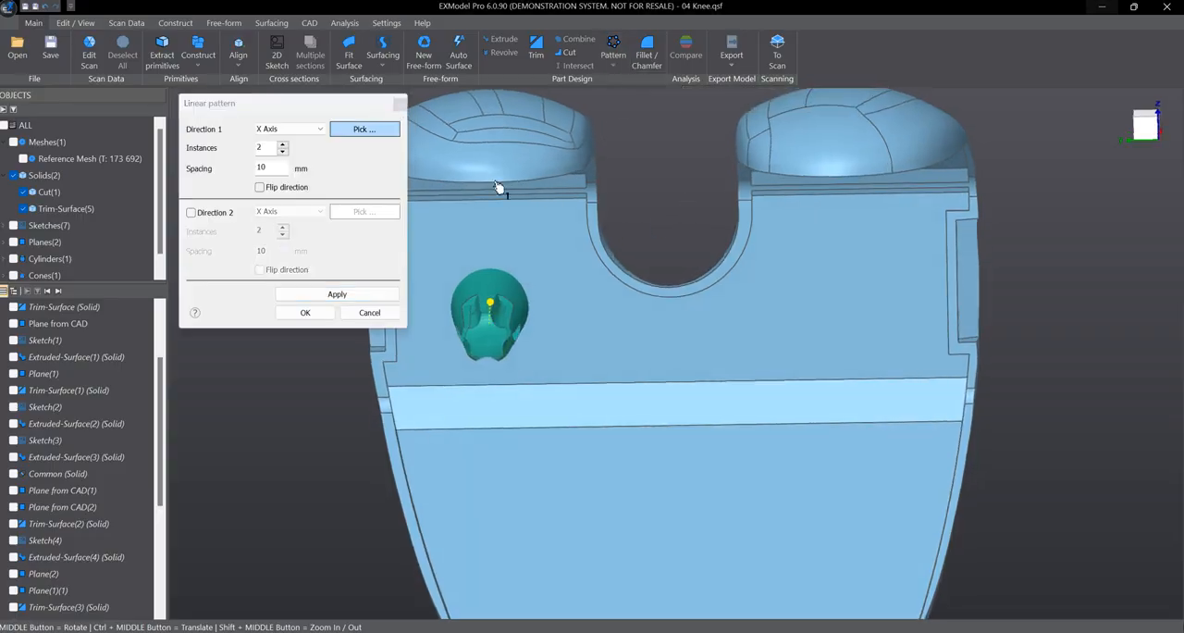
{"action": "left_click", "coordinate": [320, 138]}
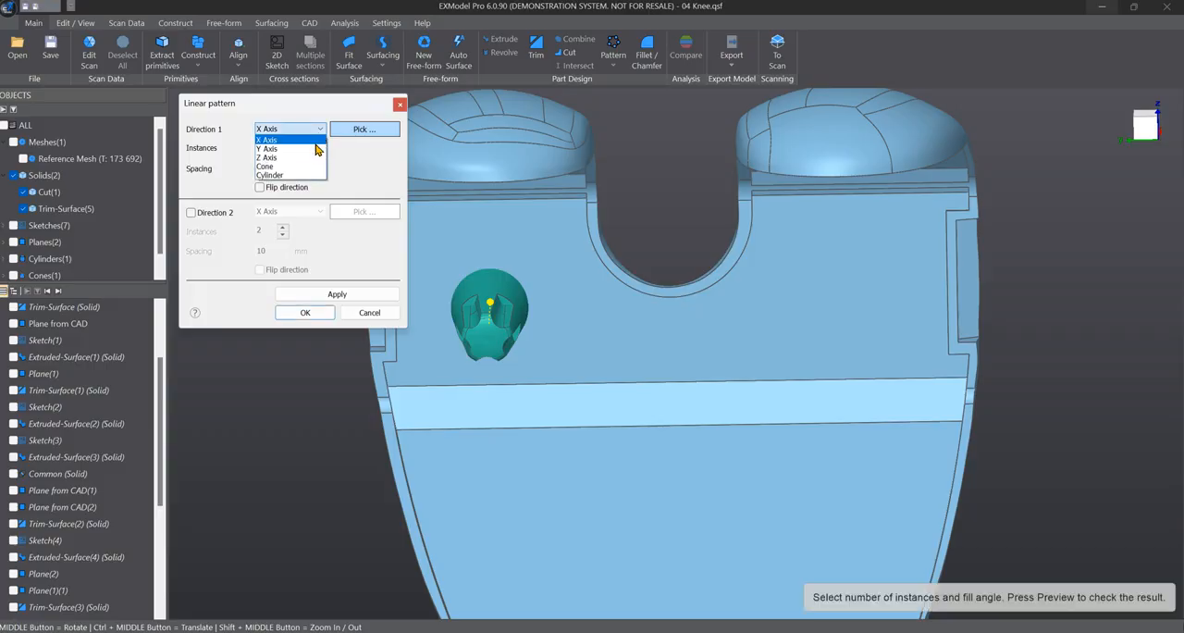
{"action": "left_click", "coordinate": [316, 149]}
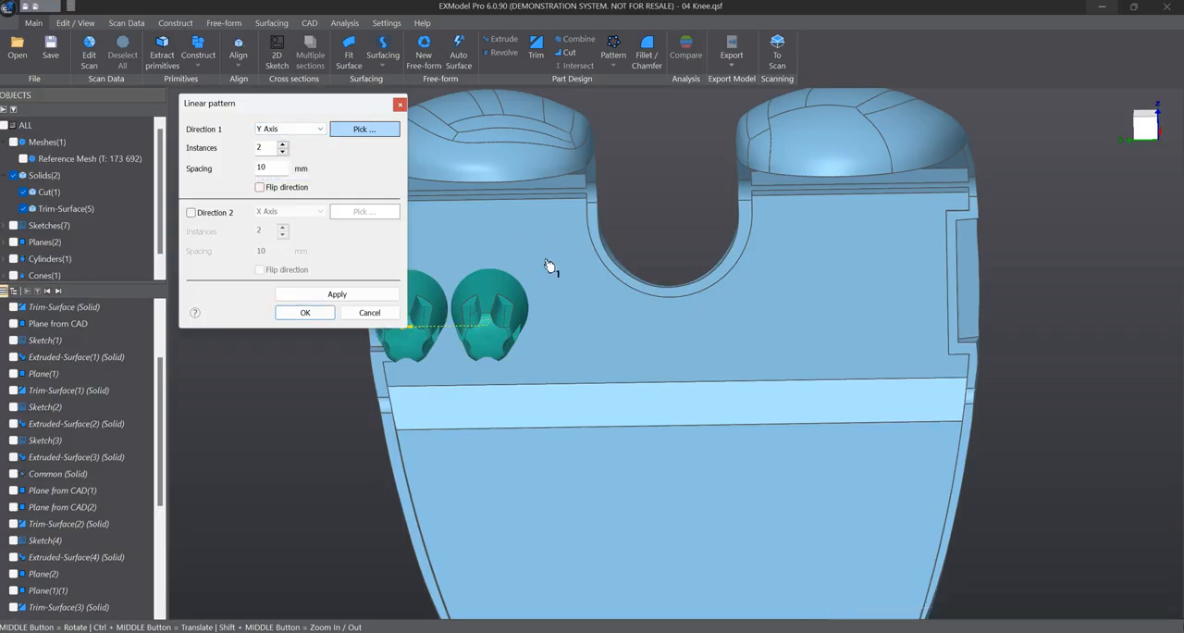
{"action": "left_click", "coordinate": [1151, 127]}
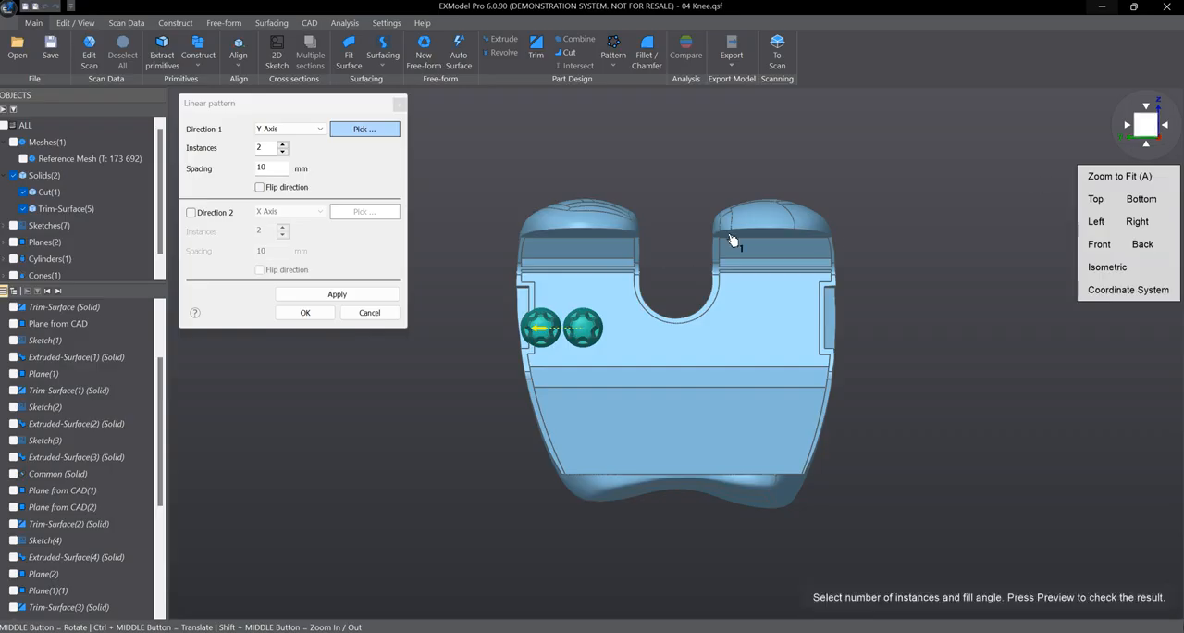
{"action": "scroll", "coordinate": [597, 328], "scroll_direction": "up", "scroll_amount": 5}
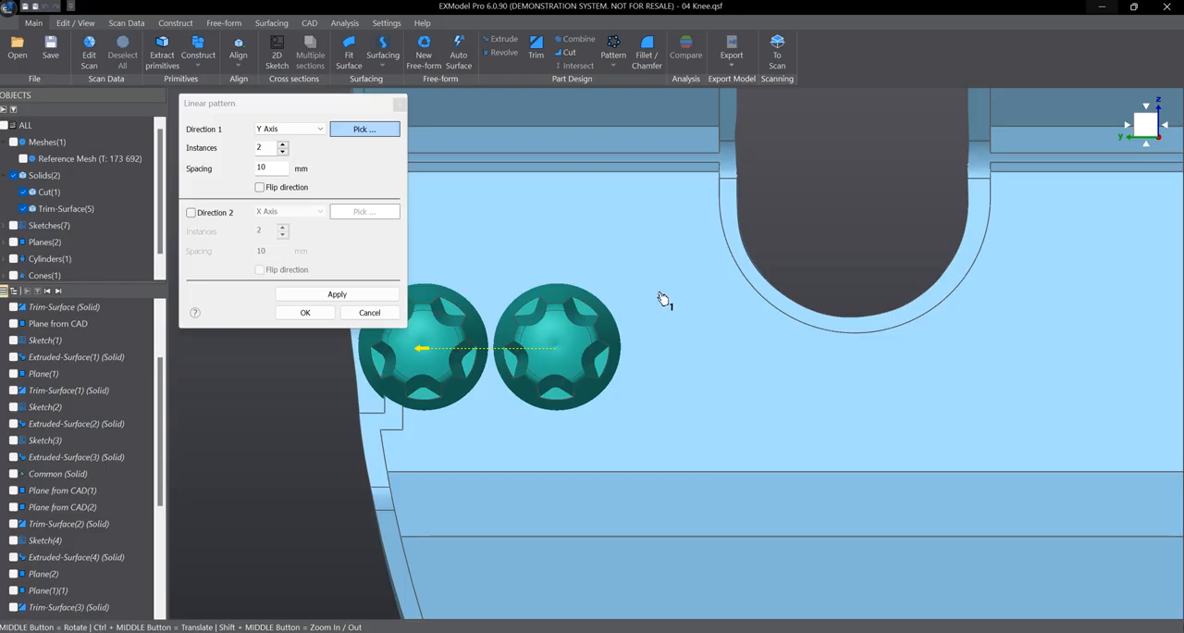
{"action": "scroll", "coordinate": [664, 298], "scroll_direction": "down", "scroll_amount": 5}
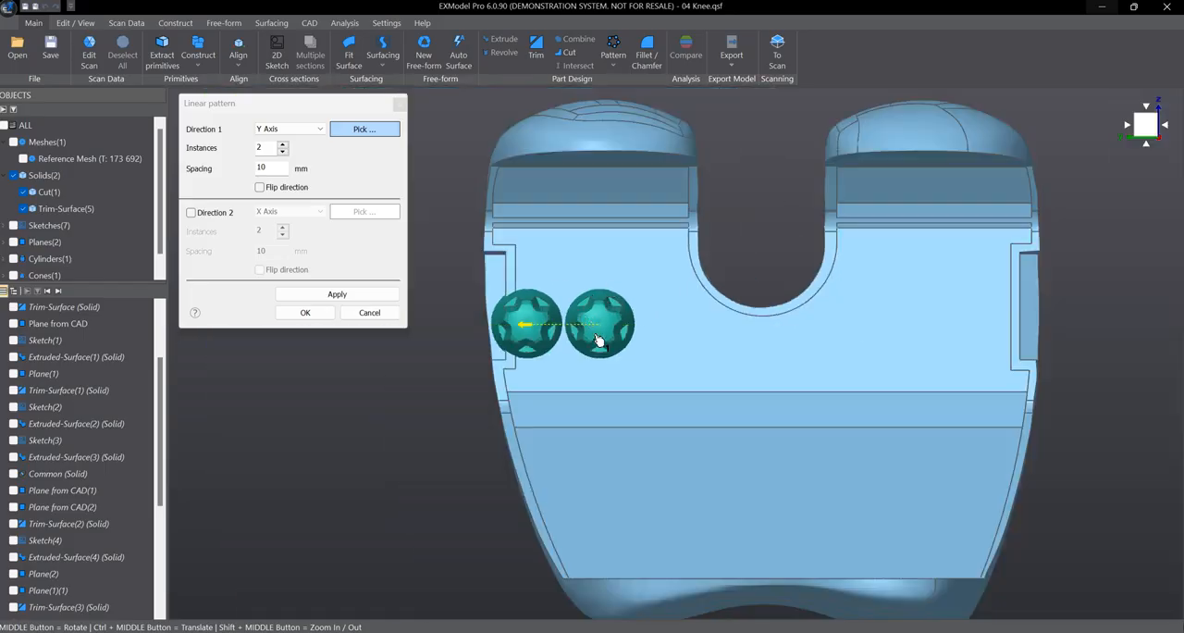
- Preview the peg pattern with more instances, and return the count to 2
{"action": "left_click", "coordinate": [282, 146]}
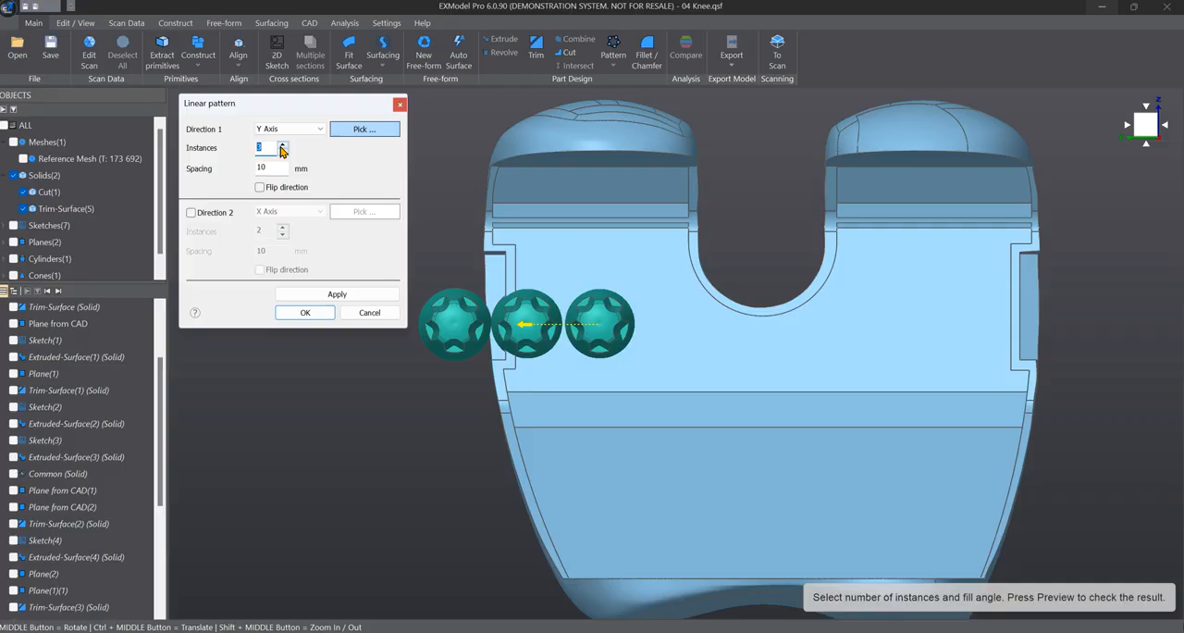
{"action": "left_click", "coordinate": [282, 145]}
{"action": "left_click", "coordinate": [283, 150]}
{"action": "left_click", "coordinate": [283, 151]}
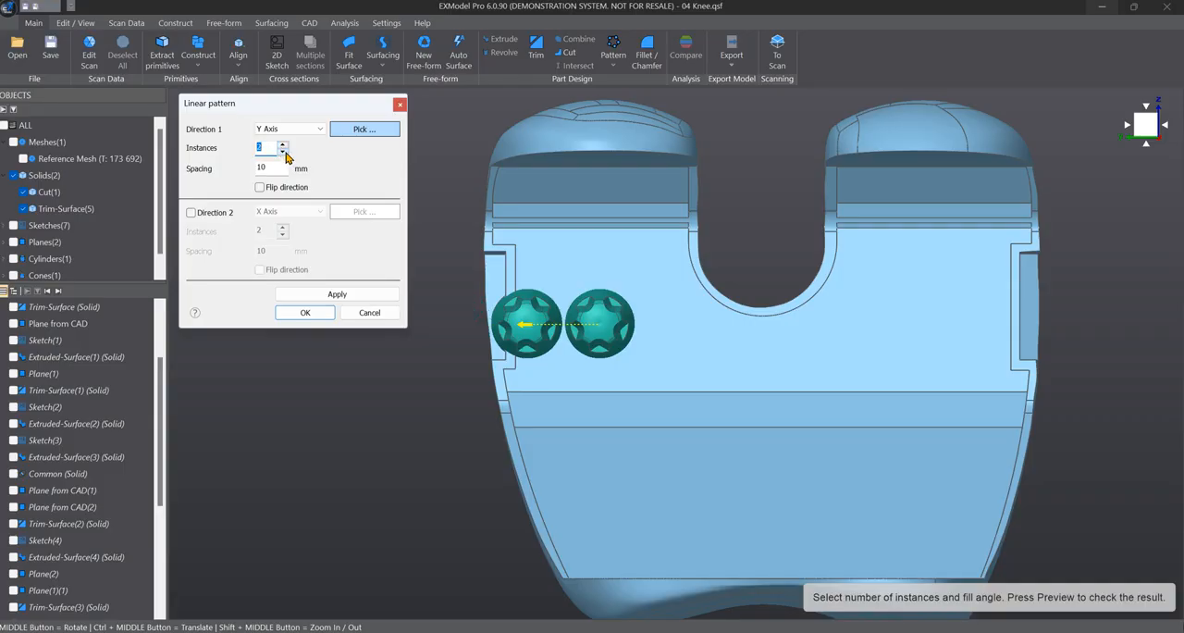
- Set the peg pattern's spacing to 30 mm and flip its direction so the copy lies on the part
{"action": "double_click", "coordinate": [280, 167]}
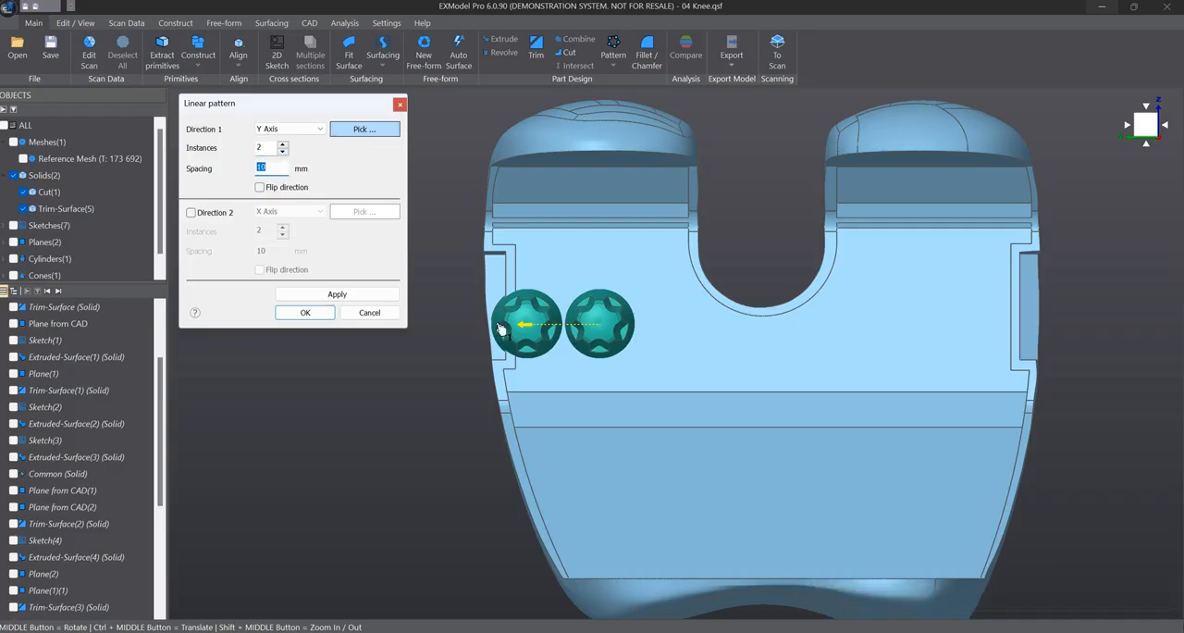
{"action": "type", "text": "30"}
{"action": "key", "text": "Tab"}
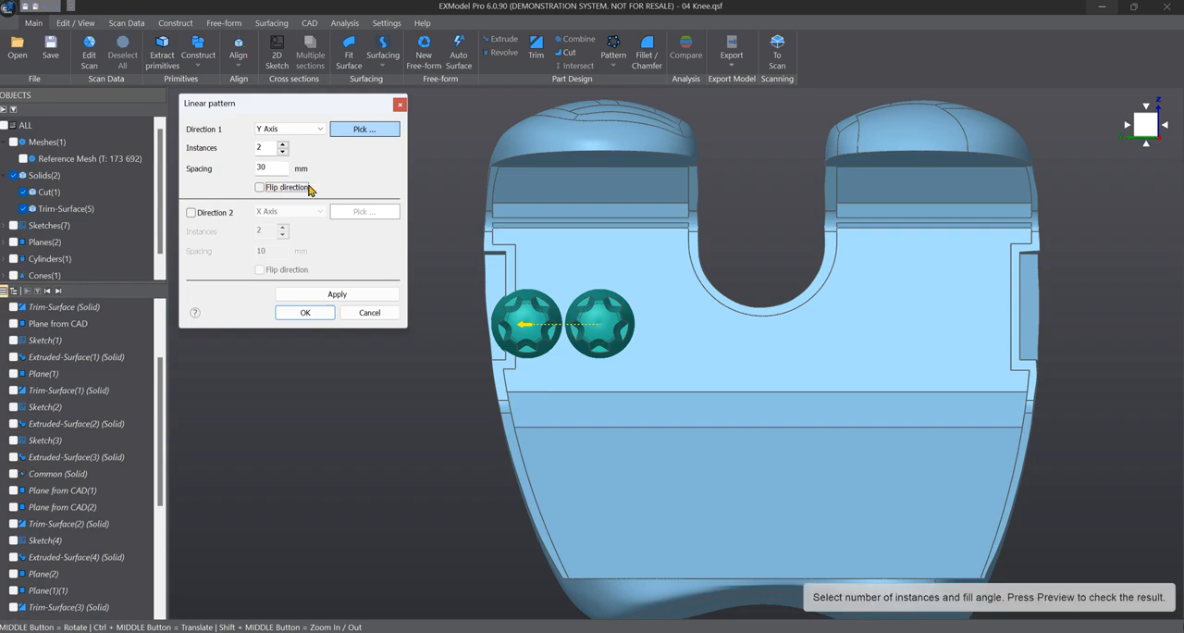
{"action": "key", "text": "shift+Tab"}
{"action": "left_click", "coordinate": [260, 188]}
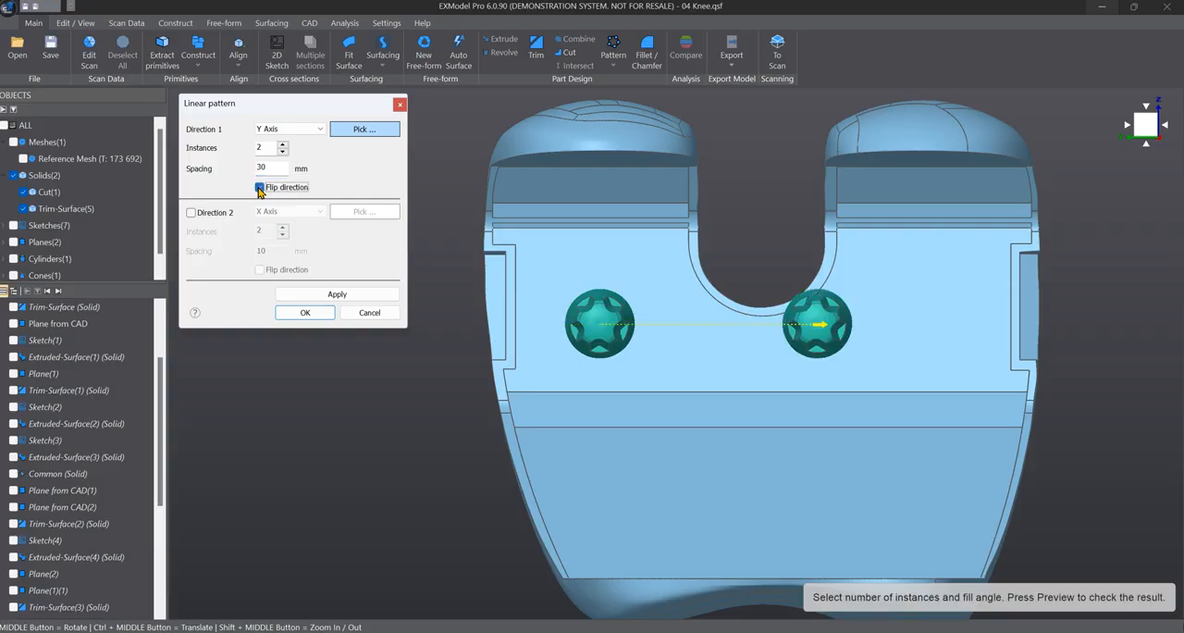
{"action": "left_click", "coordinate": [260, 188]}
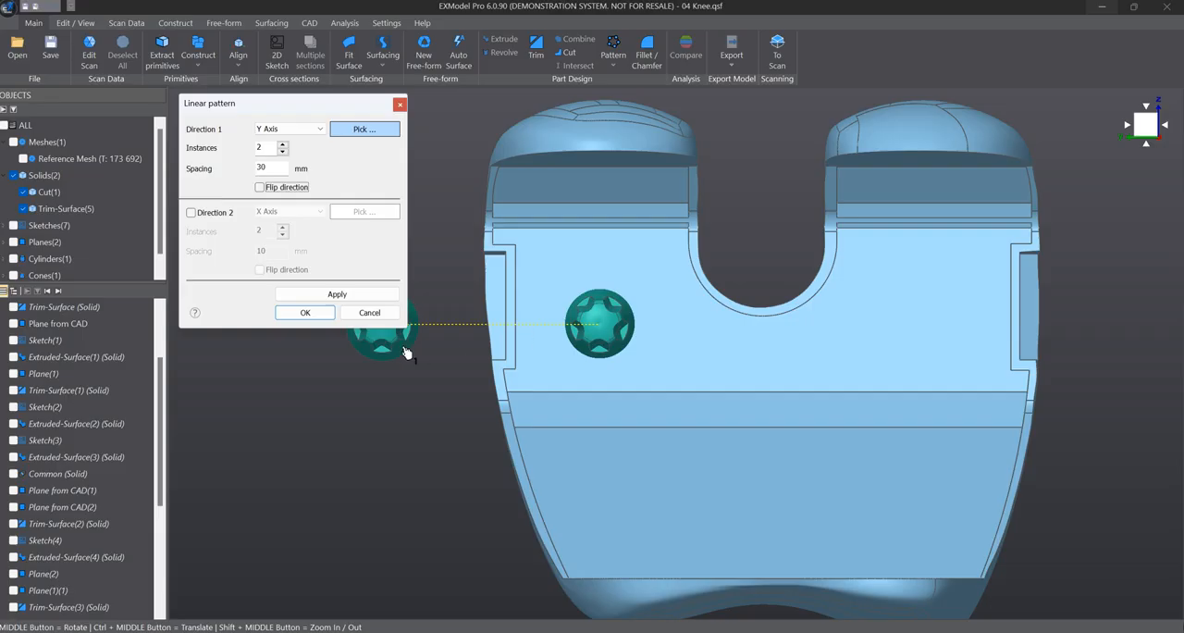
{"action": "scroll", "coordinate": [462, 398], "scroll_direction": "up", "scroll_amount": 3}
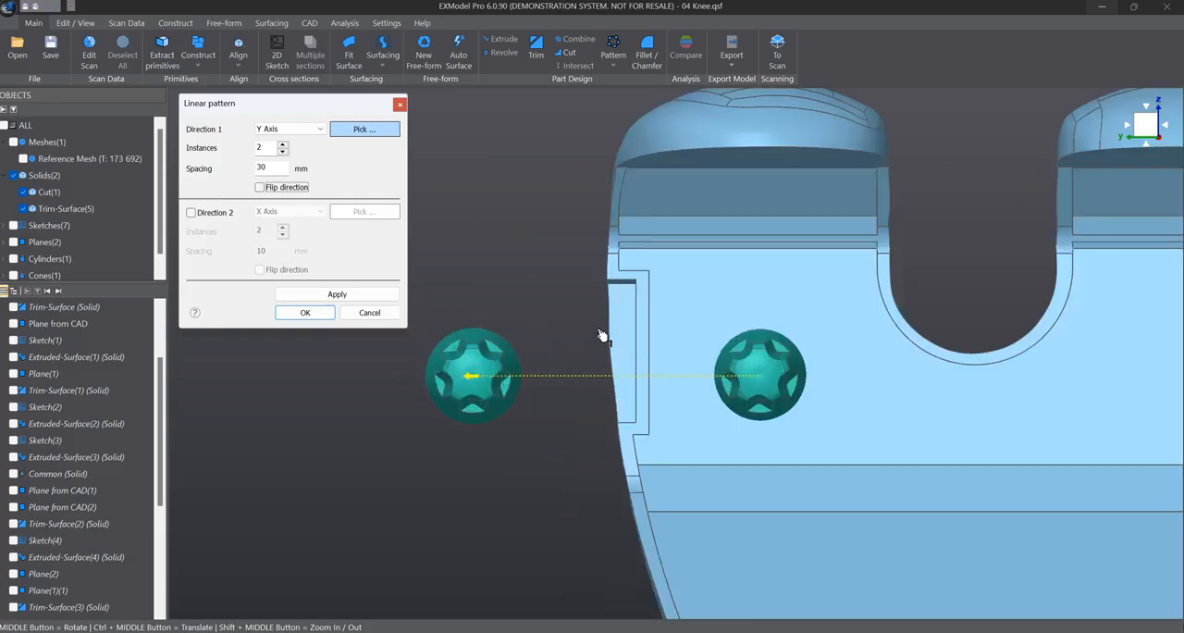
{"action": "left_click", "coordinate": [18, 144]}
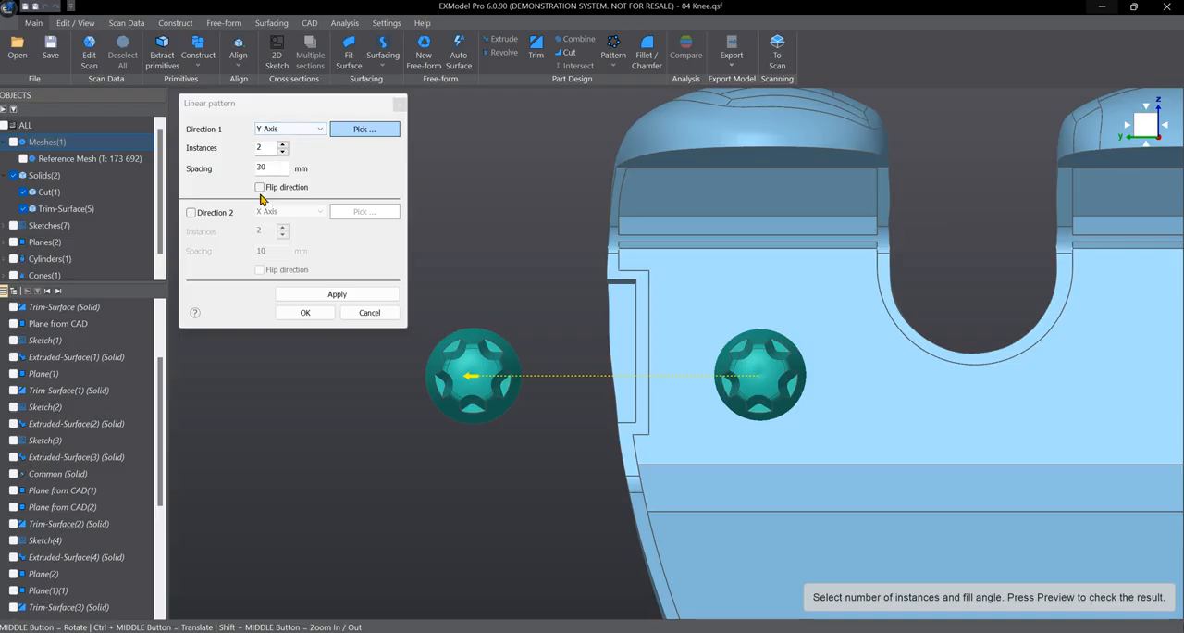
{"action": "left_click", "coordinate": [259, 187]}
{"action": "scroll", "coordinate": [512, 266], "scroll_direction": "down", "scroll_amount": 3}
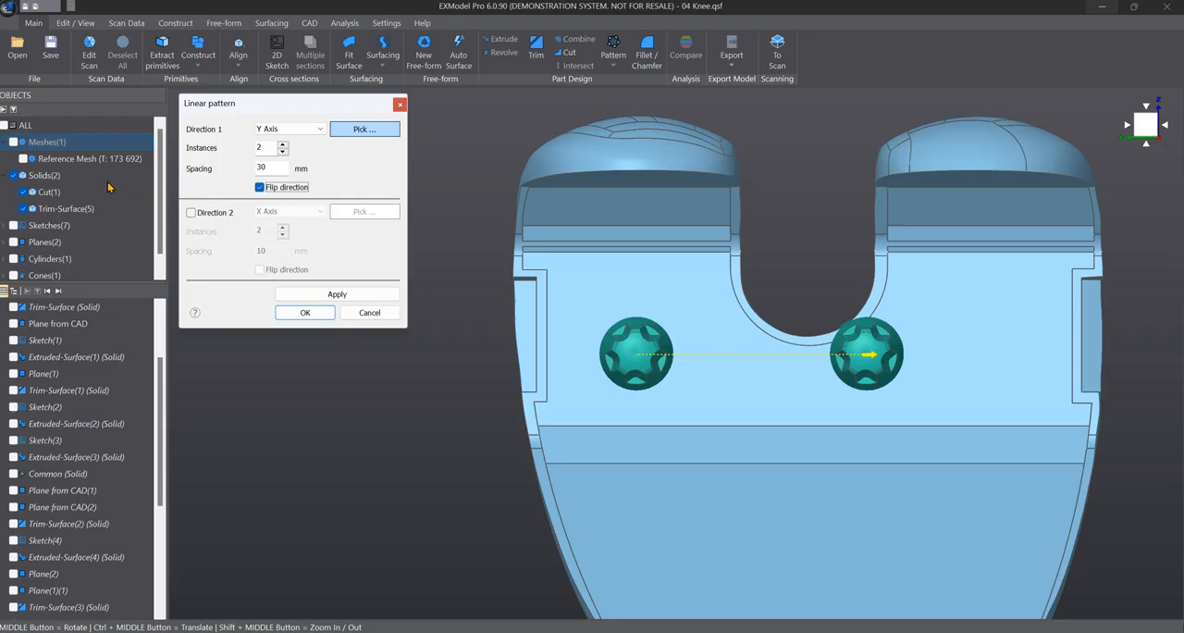
- Show the reference mesh and set the pattern spacing to 45 mm to match the scanned second peg
{"action": "left_click", "coordinate": [14, 143]}
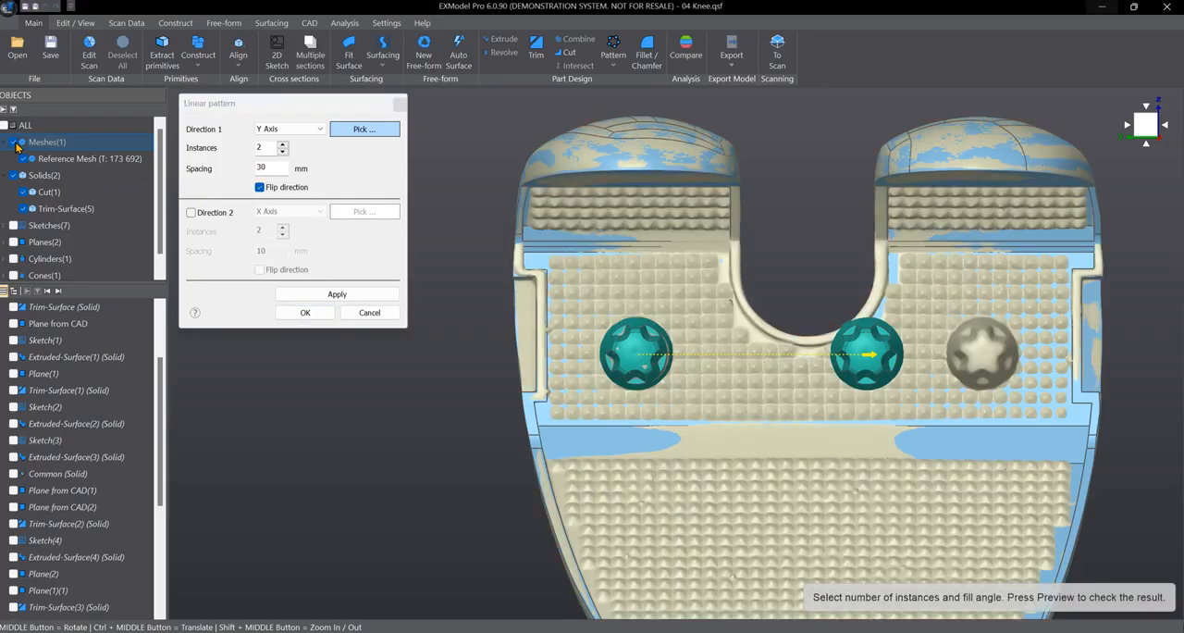
{"action": "left_click", "coordinate": [274, 168]}
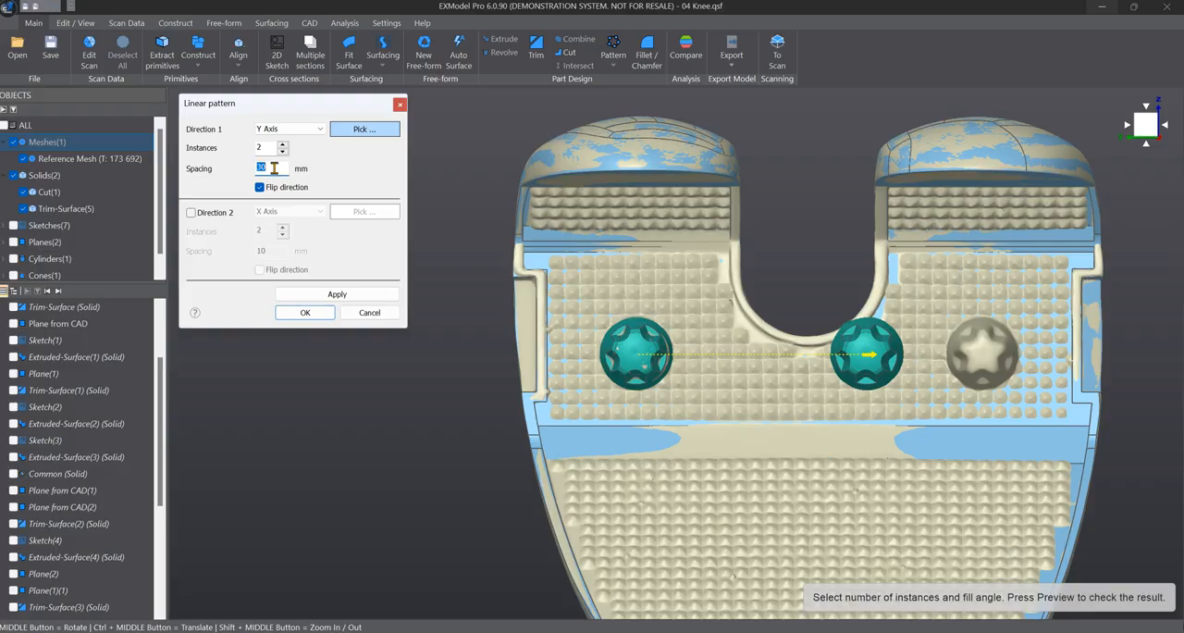
{"action": "type", "text": "45"}
{"action": "left_click", "coordinate": [337, 294]}
- Examine the previewed second peg against the scanned peg on the reference mesh, from several angles and close up
{"action": "mouse_move", "coordinate": [905, 465]}
{"action": "middle_mouse_down"}
{"action": "mouse_move", "coordinate": [905, 421]}
{"action": "mouse_move", "coordinate": [899, 464]}
{"action": "middle_mouse_up"}
{"action": "middle_click_drag", "start_coordinate": [540, 244], "coordinate": [551, 282]}
{"action": "middle_click_drag", "start_coordinate": [770, 337], "coordinate": [721, 326]}
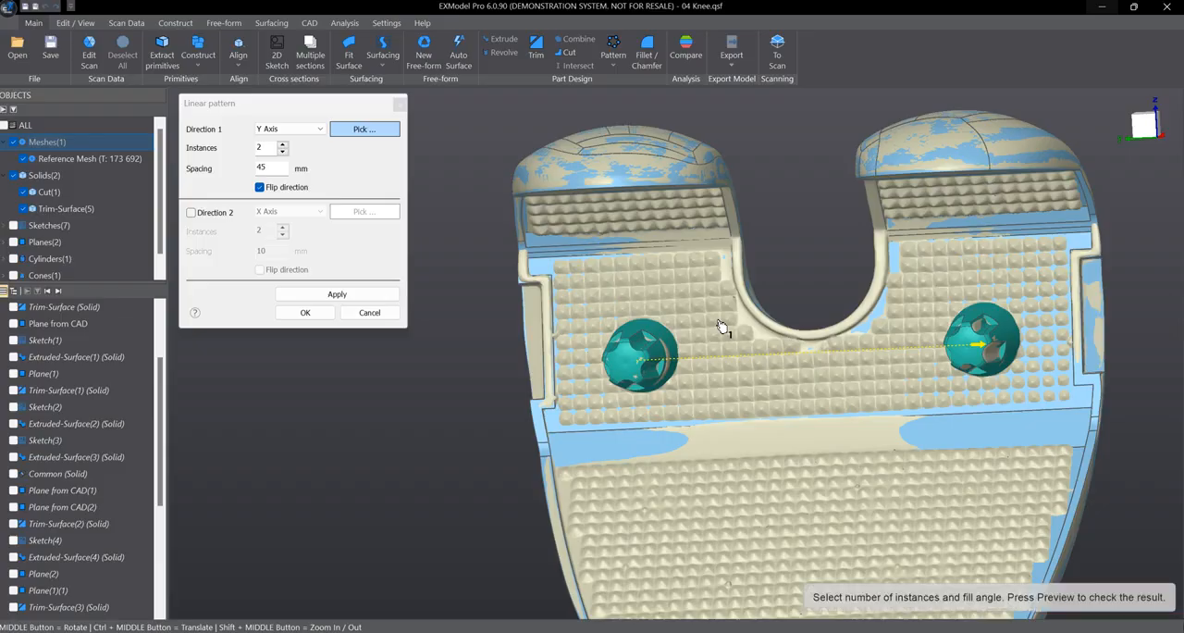
{"action": "middle_click_drag", "start_coordinate": [722, 326], "coordinate": [827, 379]}
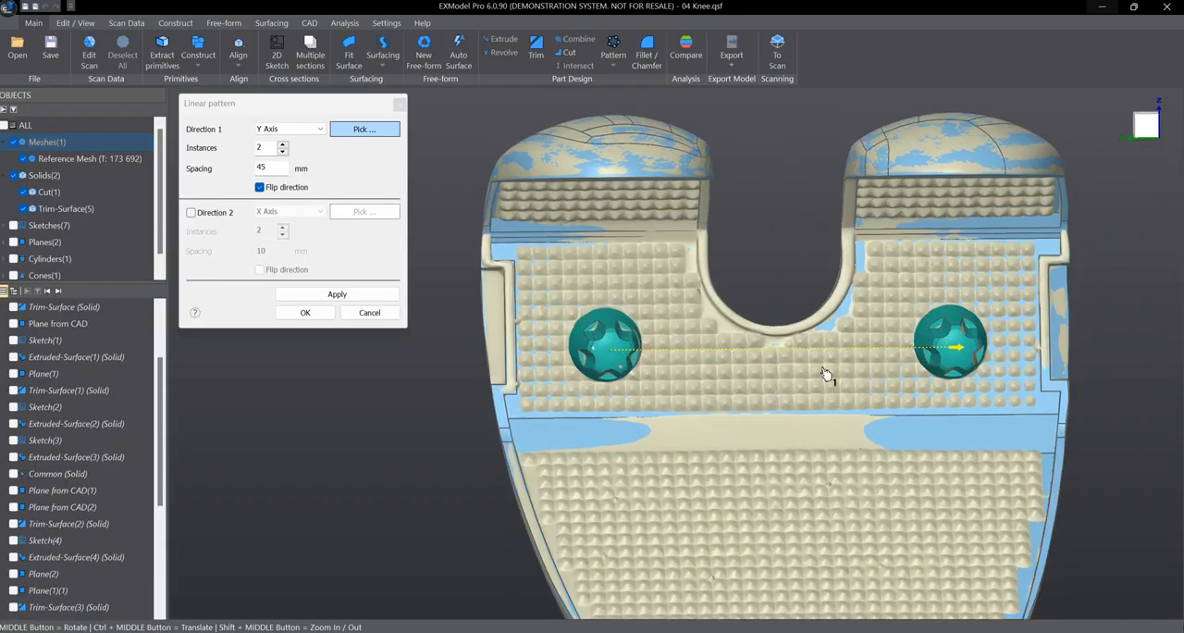
{"action": "scroll", "coordinate": [730, 361], "scroll_direction": "up", "scroll_amount": 2}
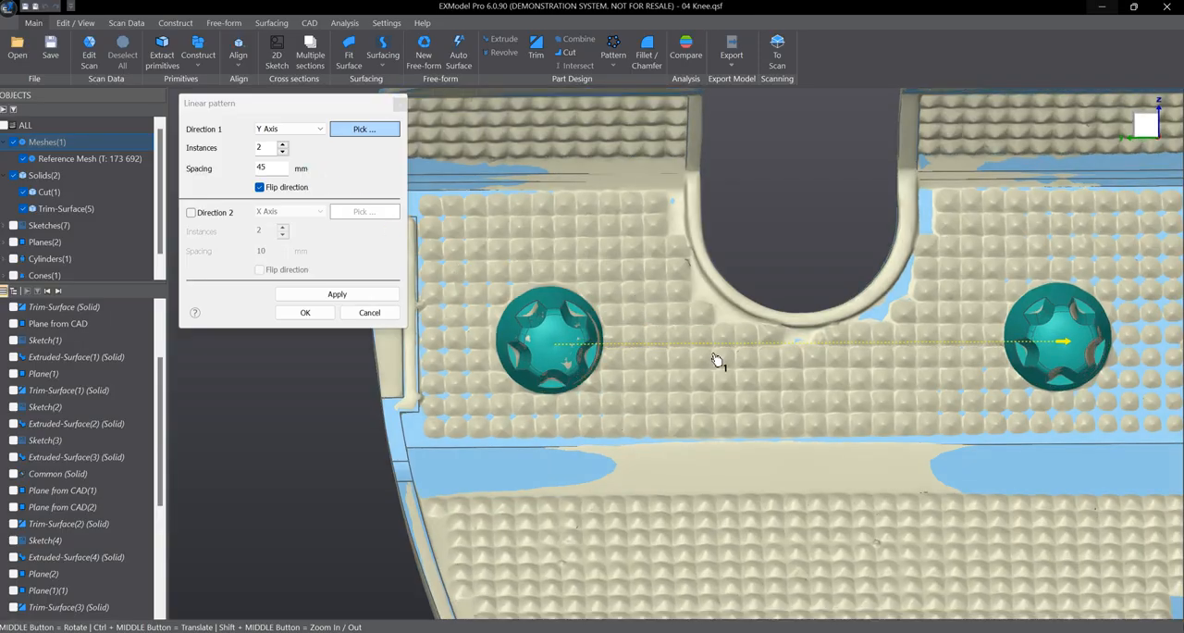
{"action": "double_click", "coordinate": [280, 172]}
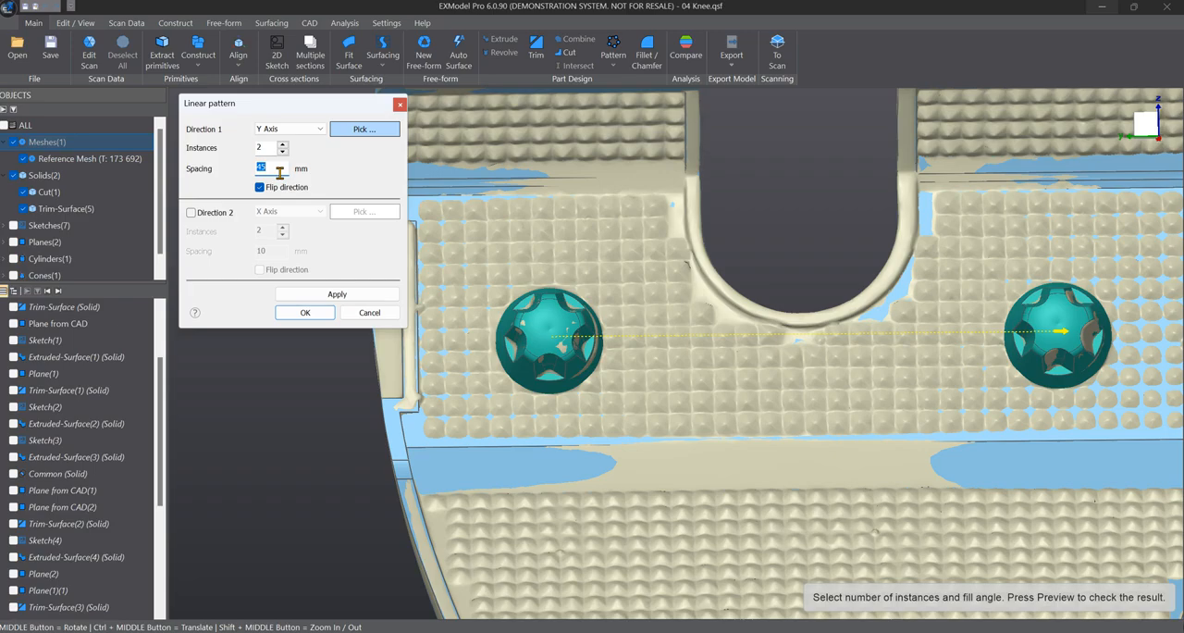
{"action": "scroll", "coordinate": [574, 230], "scroll_direction": "down", "scroll_amount": 5}
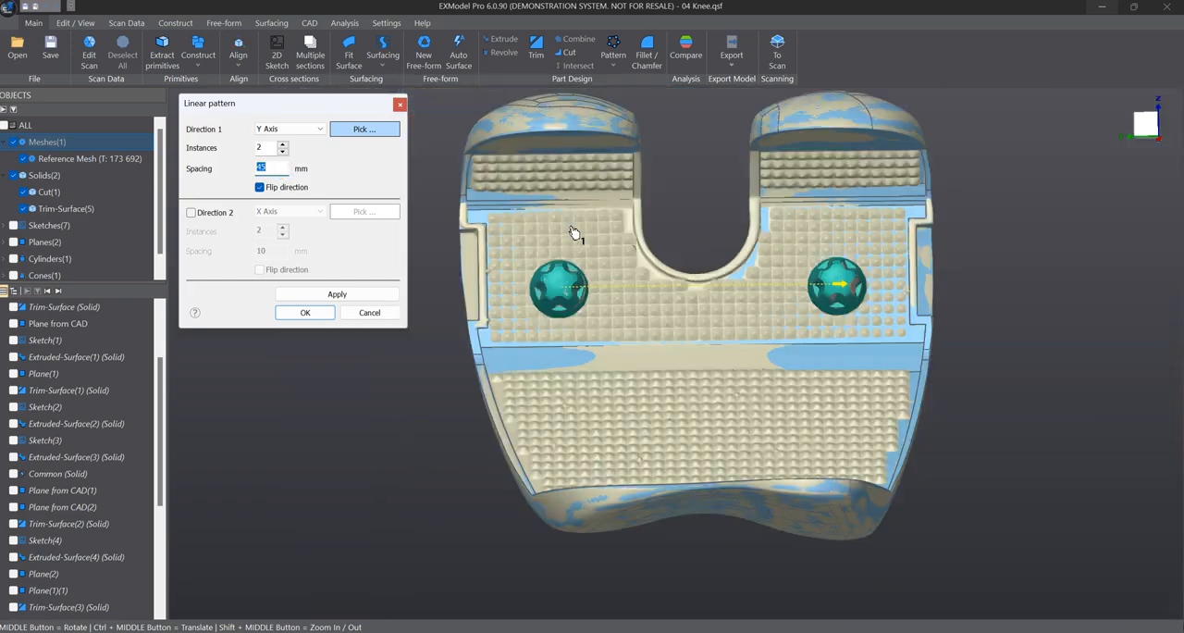
{"action": "scroll", "coordinate": [648, 268], "scroll_direction": "up", "scroll_amount": 4}
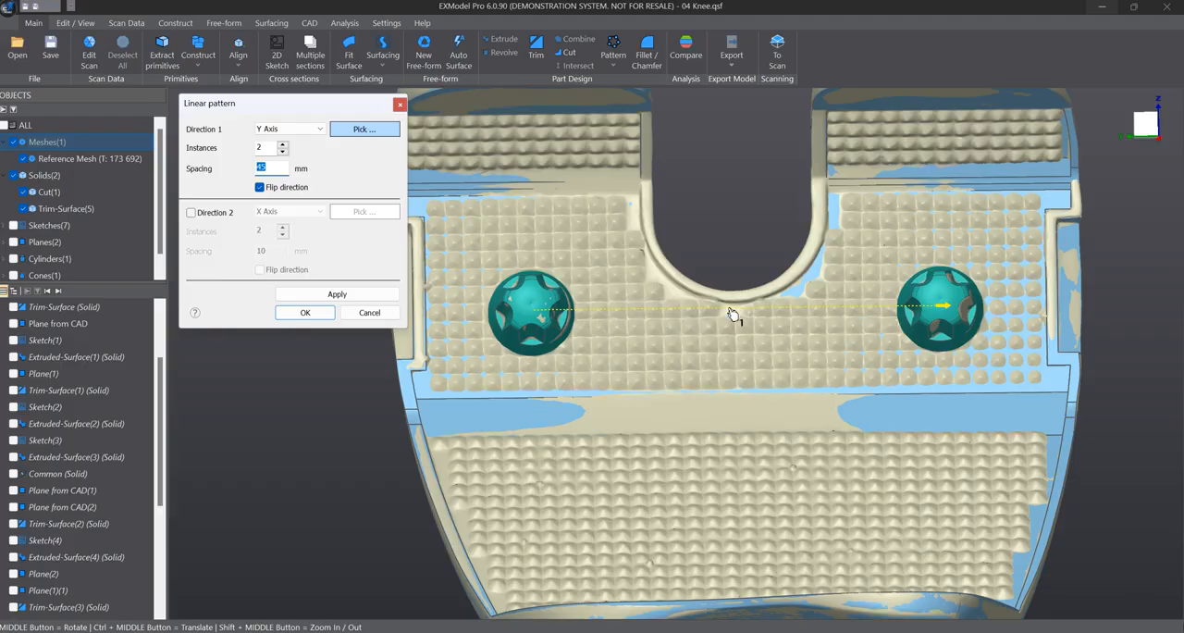
{"action": "middle_click_drag", "start_coordinate": [734, 315], "coordinate": [734, 327]}
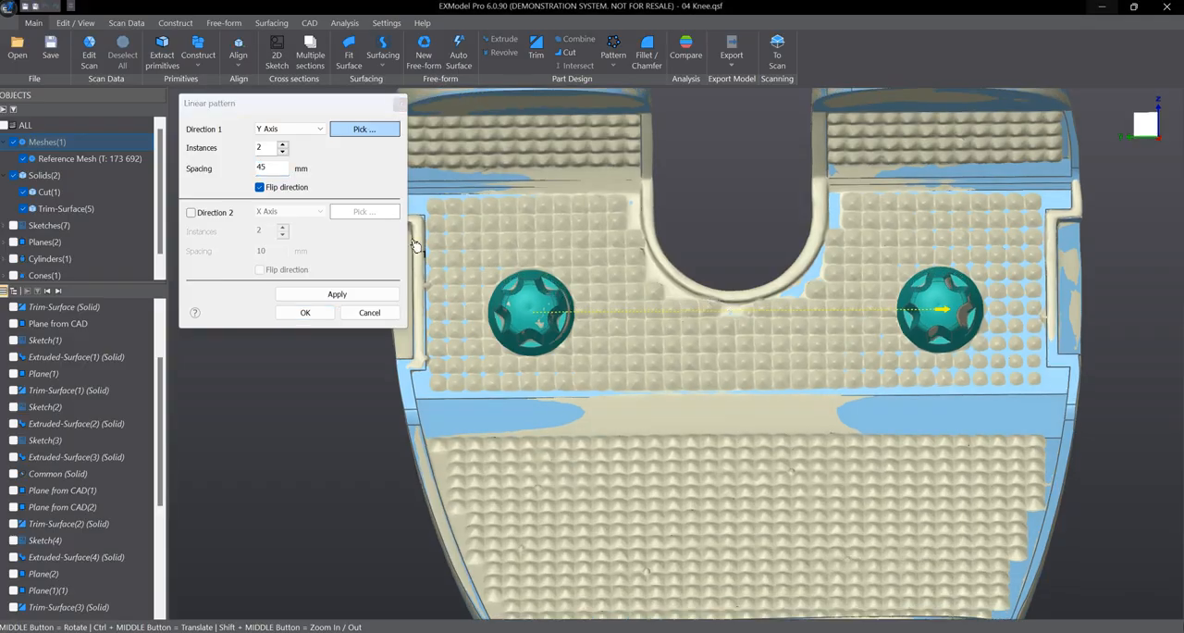
- Re-enter 2 as the number of instances in the peg pattern
{"action": "double_click", "coordinate": [265, 146]}
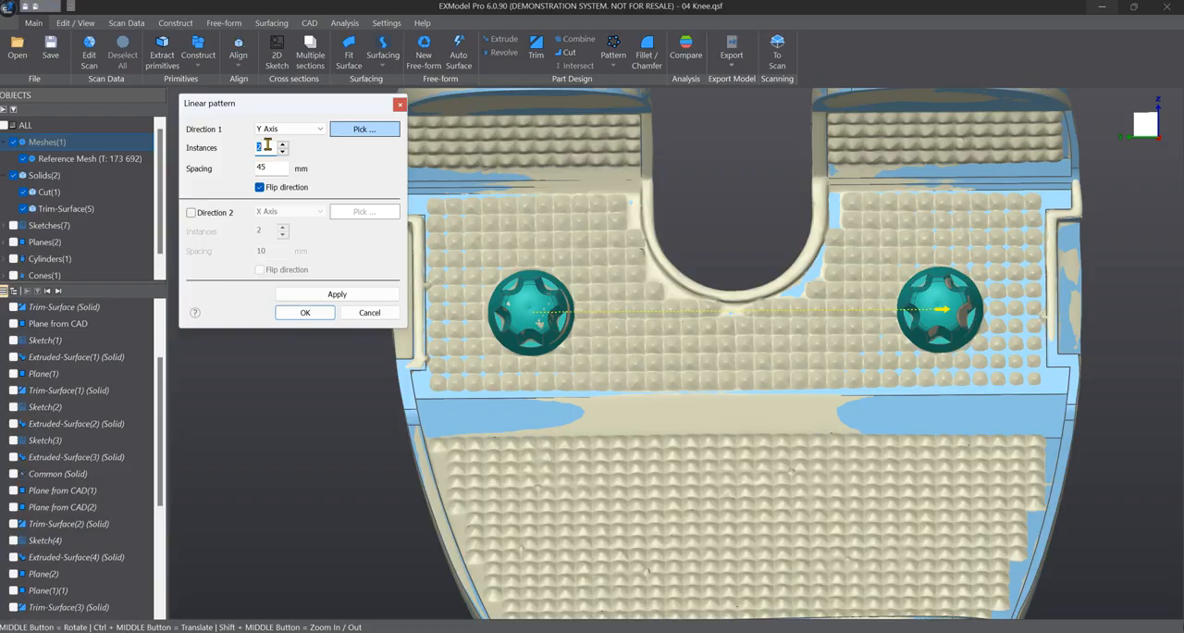
{"action": "type", "text": "12"}
{"action": "left_click_drag", "start_coordinate": [266, 148], "coordinate": [257, 165]}
{"action": "type", "text": "2"}
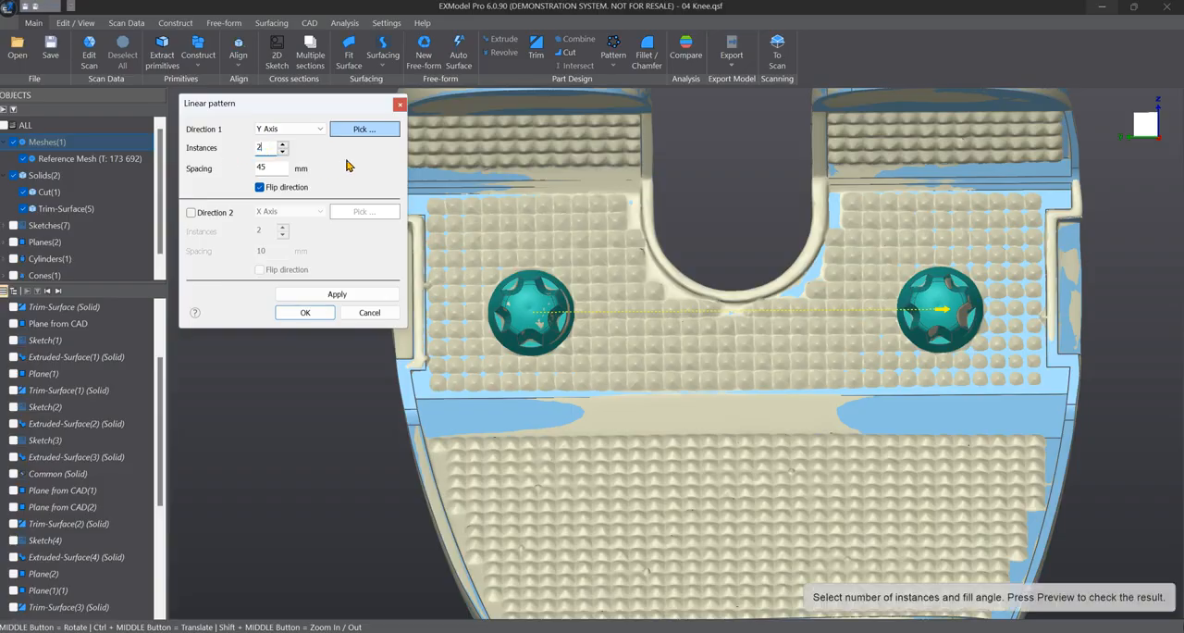
{"action": "scroll", "coordinate": [431, 251], "scroll_direction": "up", "scroll_amount": 3}
{"action": "scroll", "coordinate": [432, 278], "scroll_direction": "down", "scroll_amount": 4}
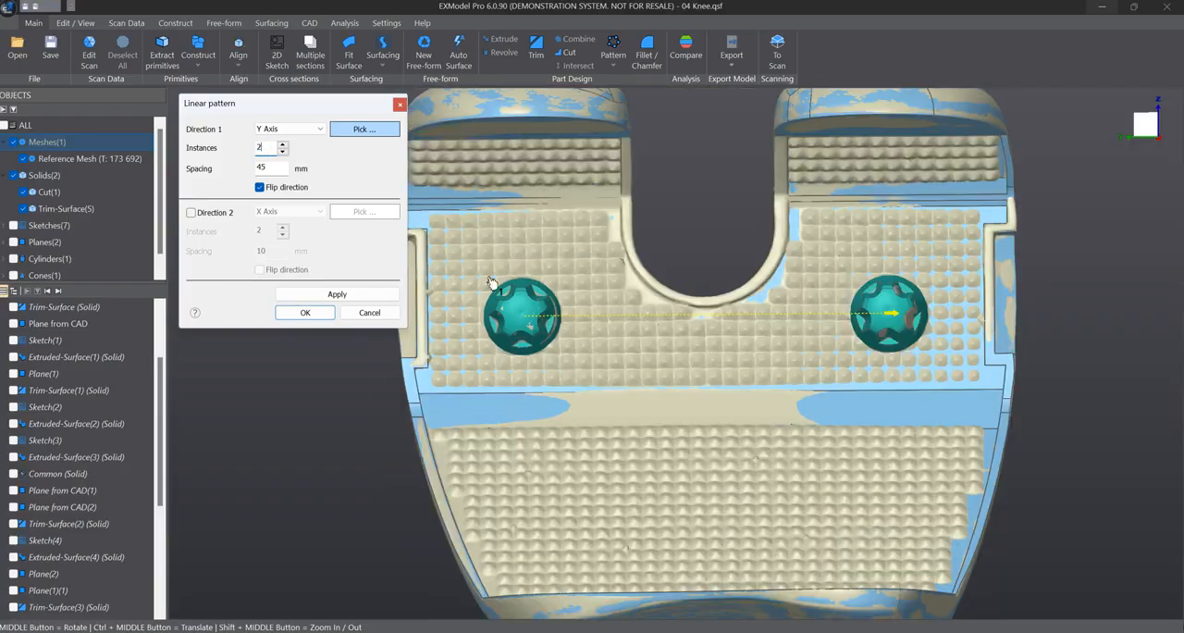
- Hide the reference mesh and inspect the two-peg pattern preview on the solid model
{"action": "middle_click_drag", "start_coordinate": [492, 281], "coordinate": [381, 278]}
{"action": "left_click", "coordinate": [24, 158]}
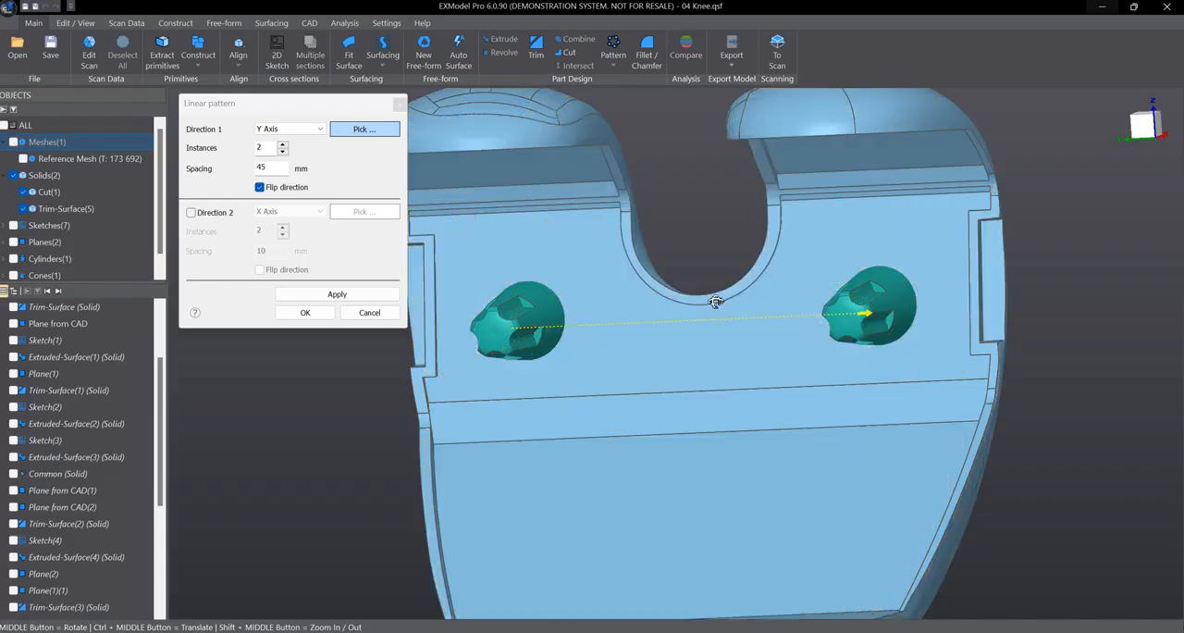
{"action": "mouse_move", "coordinate": [718, 303]}
{"action": "middle_mouse_down"}
{"action": "mouse_move", "coordinate": [450, 364]}
{"action": "mouse_move", "coordinate": [464, 413]}
{"action": "mouse_move", "coordinate": [698, 302]}
{"action": "middle_mouse_up"}
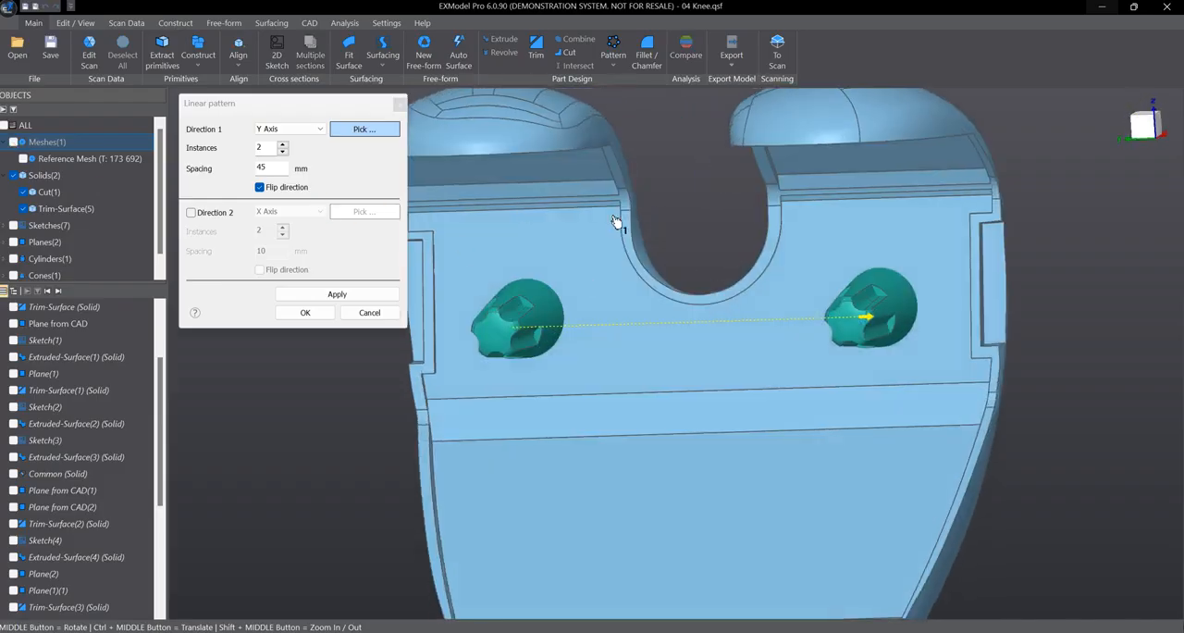
{"action": "middle_click_drag", "start_coordinate": [617, 225], "coordinate": [663, 206]}
{"action": "scroll", "coordinate": [663, 206], "scroll_direction": "up", "scroll_amount": 4}
{"action": "scroll", "coordinate": [661, 262], "scroll_direction": "down", "scroll_amount": 5}
{"action": "middle_click_drag", "start_coordinate": [660, 262], "coordinate": [504, 295]}
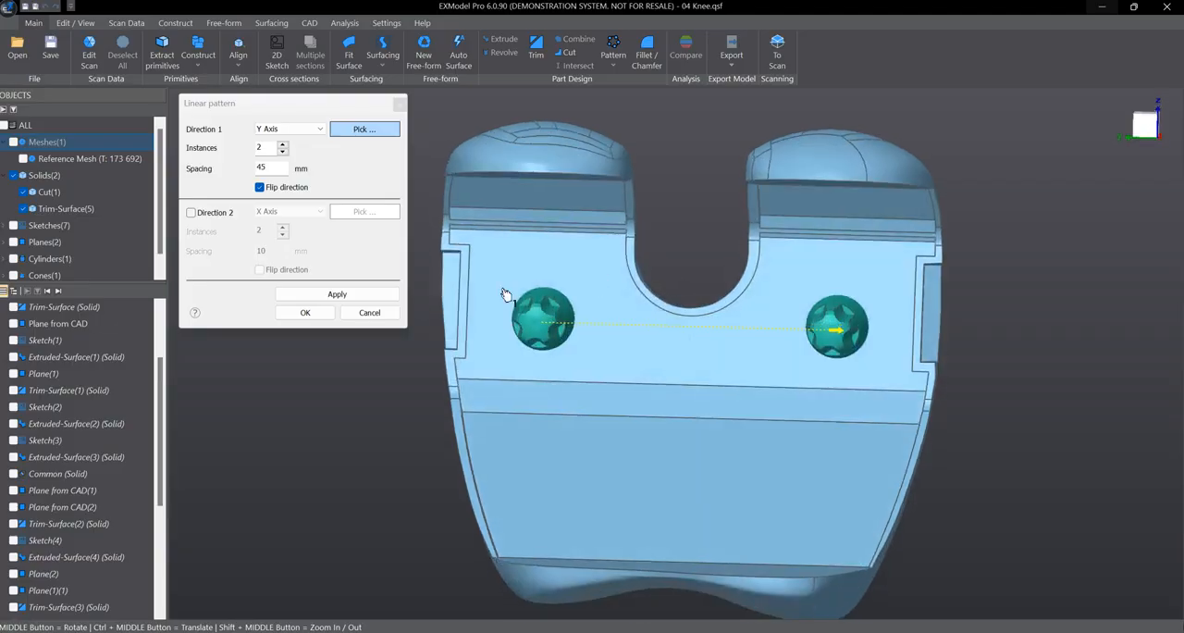
- Preview the peg pattern along the X Axis, and return Direction 1 to the Y Axis
{"action": "left_click", "coordinate": [307, 134]}
{"action": "left_click", "coordinate": [303, 140]}
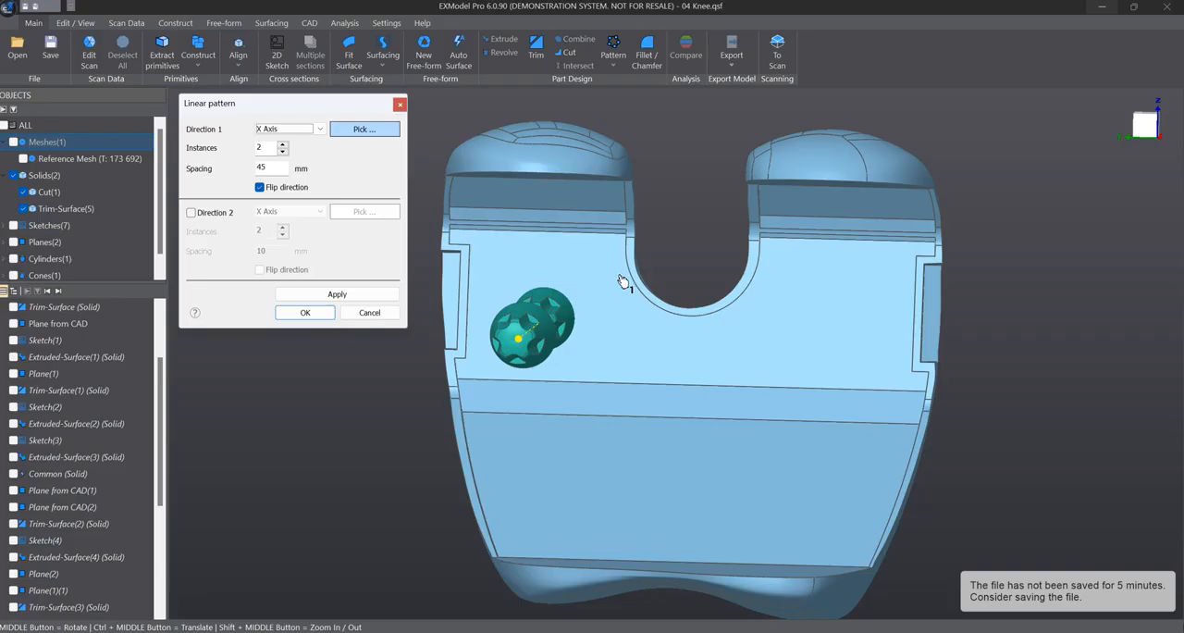
{"action": "middle_click_drag", "start_coordinate": [626, 278], "coordinate": [847, 303]}
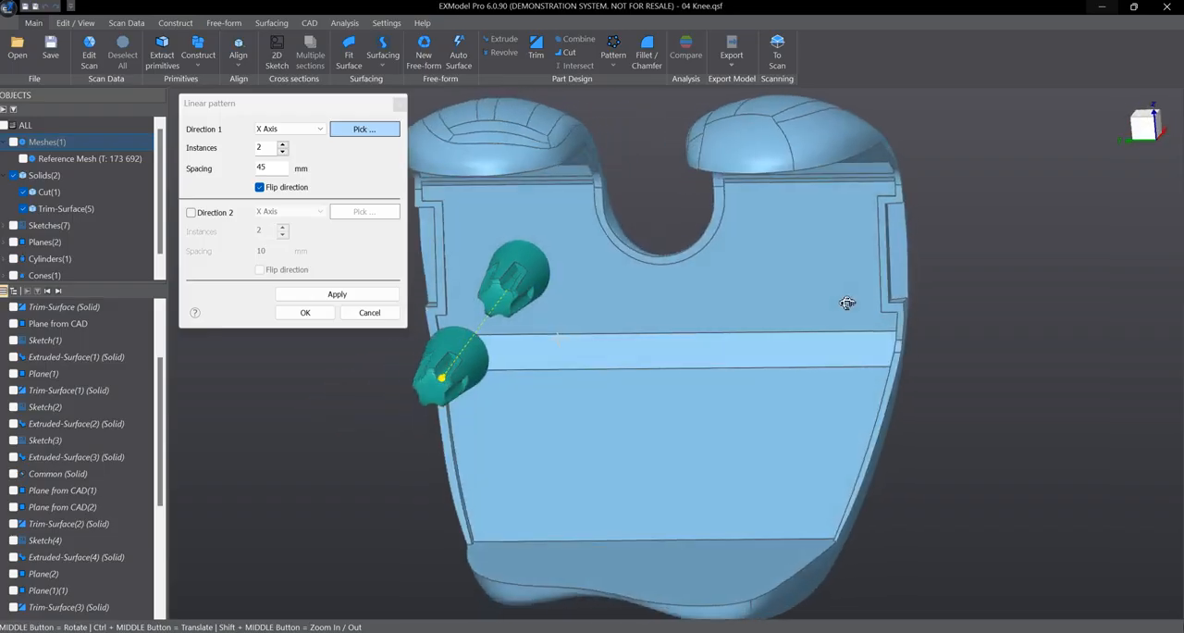
{"action": "left_click", "coordinate": [308, 128]}
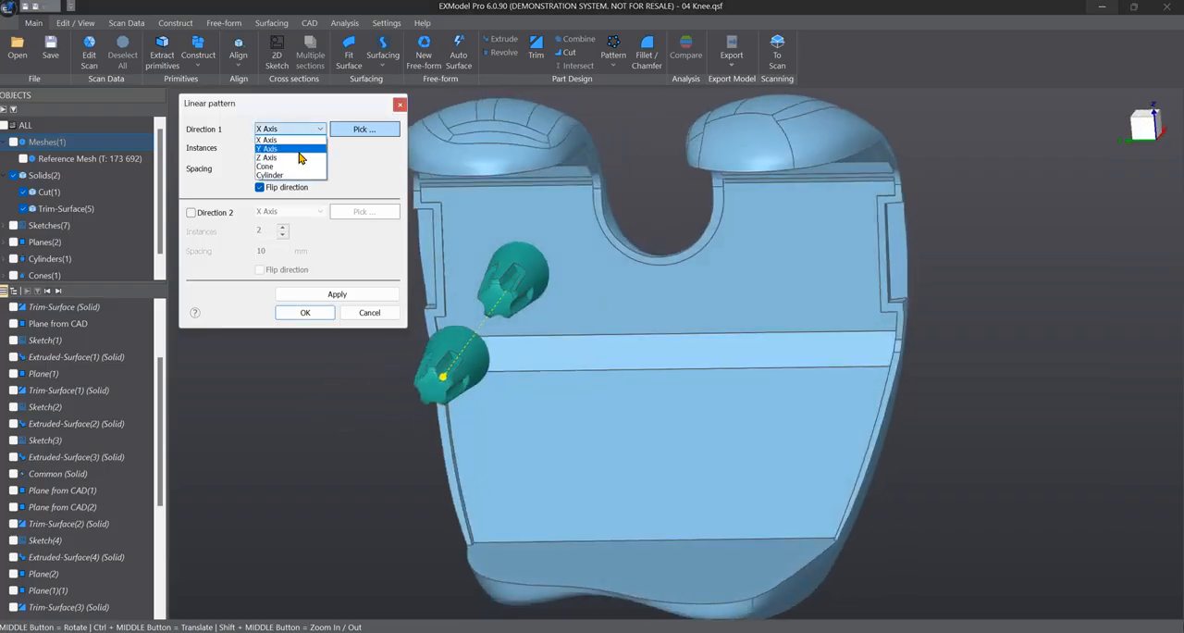
{"action": "left_click", "coordinate": [296, 149]}
- Check the Y Axis preview and create the linear pattern of 2 pegs at 45 mm spacing
{"action": "scroll", "coordinate": [604, 259], "scroll_direction": "up", "scroll_amount": 4}
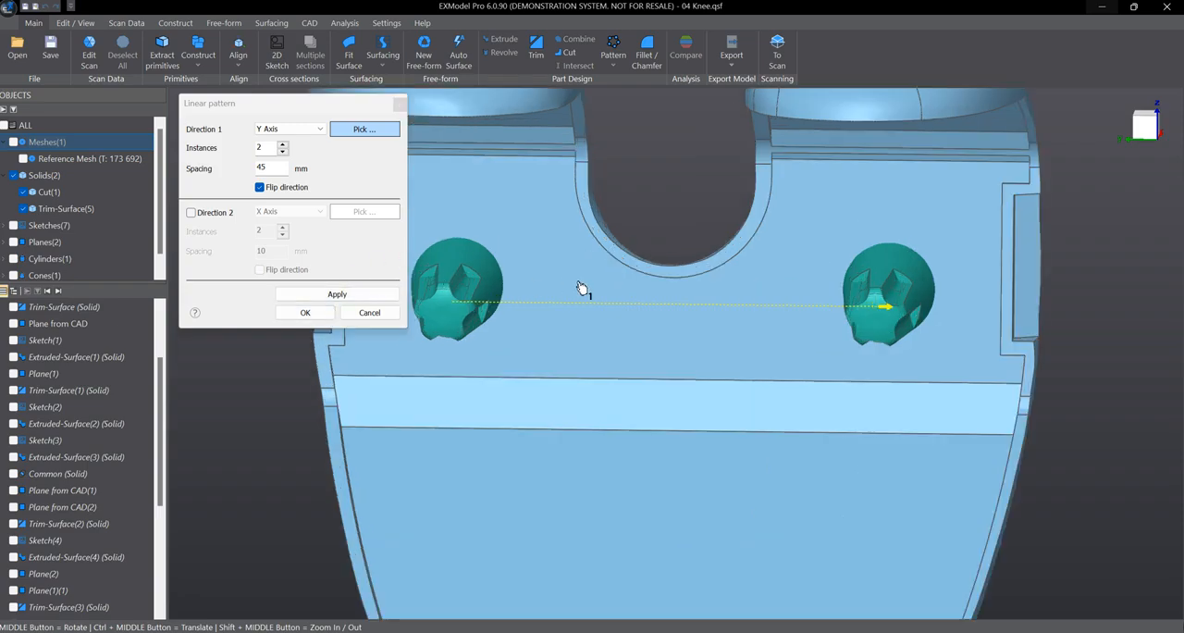
{"action": "scroll", "coordinate": [650, 346], "scroll_direction": "up", "scroll_amount": 1}
{"action": "scroll", "coordinate": [613, 307], "scroll_direction": "down", "scroll_amount": 4}
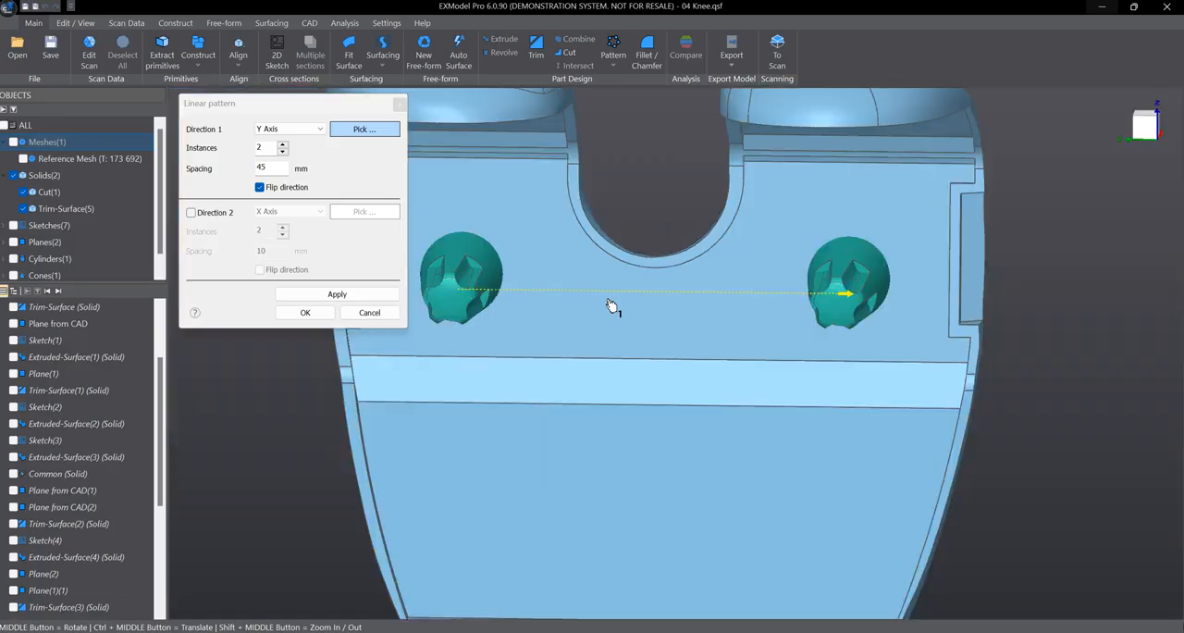
{"action": "scroll", "coordinate": [546, 246], "scroll_direction": "up", "scroll_amount": 2}
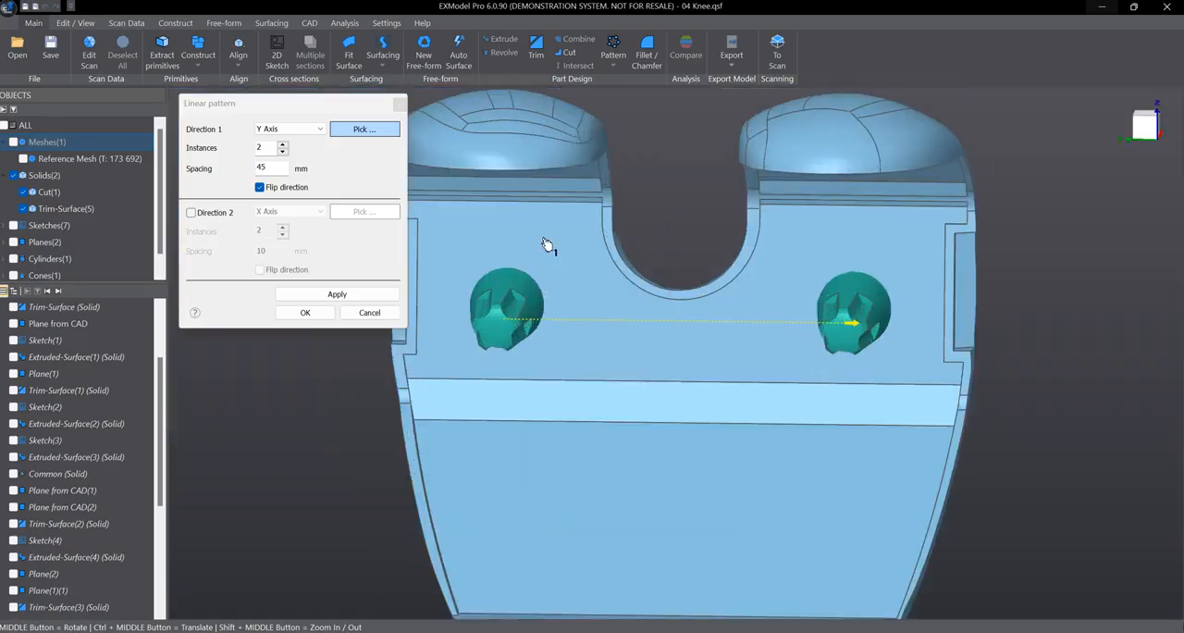
{"action": "left_click", "coordinate": [331, 313]}
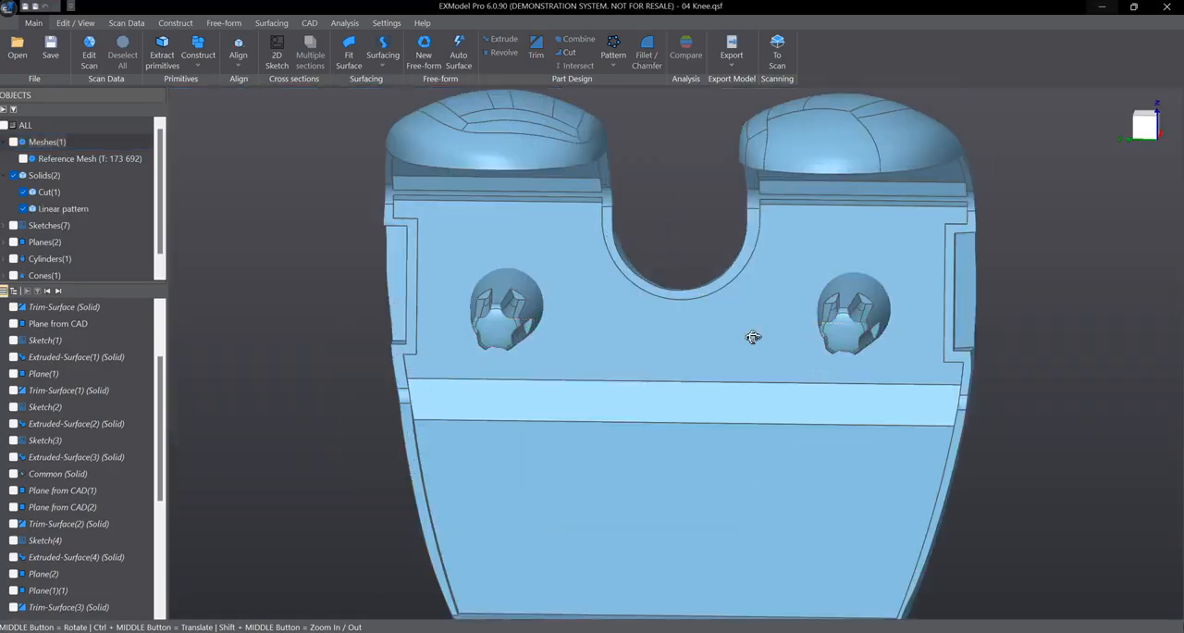
- Overlay the reference mesh to compare both finished pegs with the scan, and hide the mesh again
{"action": "middle_click_drag", "start_coordinate": [753, 336], "coordinate": [801, 291]}
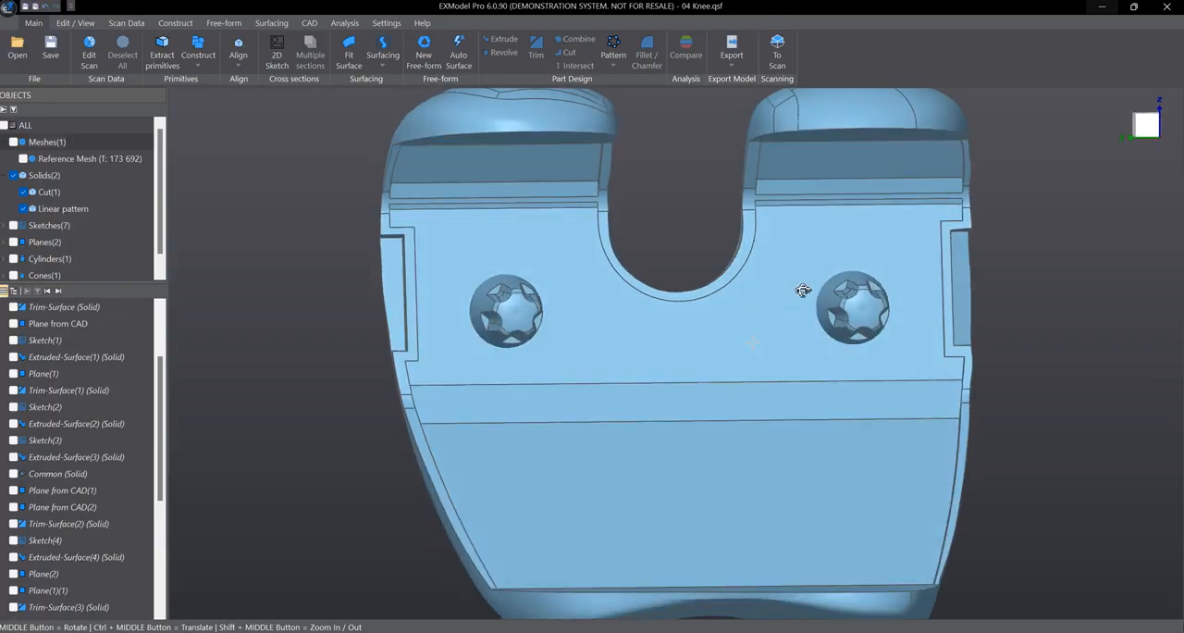
{"action": "left_click", "coordinate": [13, 143]}
{"action": "middle_click_drag", "start_coordinate": [473, 278], "coordinate": [647, 322]}
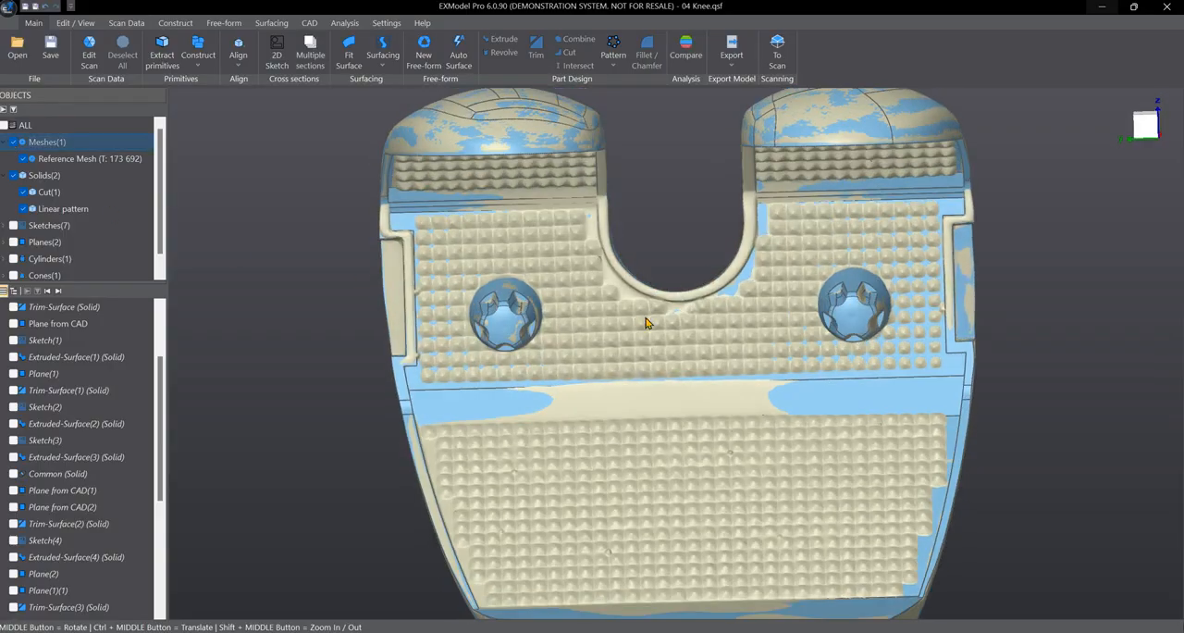
{"action": "scroll", "coordinate": [634, 318], "scroll_direction": "up", "scroll_amount": 2}
{"action": "scroll", "coordinate": [635, 318], "scroll_direction": "down", "scroll_amount": 3}
{"action": "middle_click_drag", "start_coordinate": [613, 361], "coordinate": [611, 399]}
{"action": "left_click", "coordinate": [14, 142]}
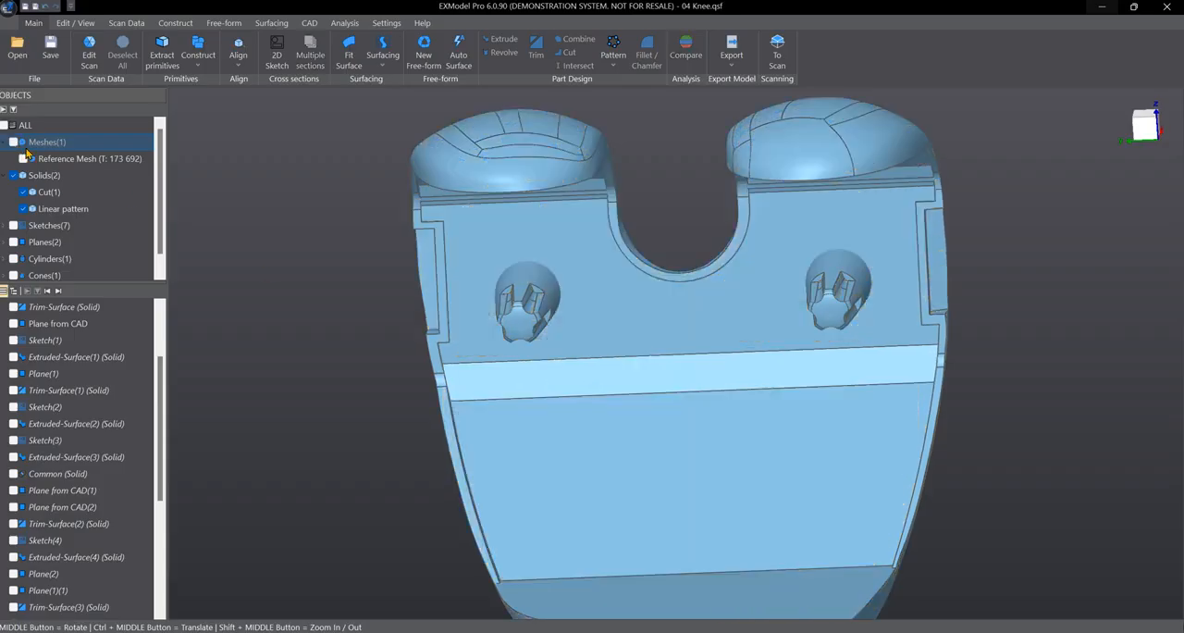
- Bring up the available pattern types
{"action": "middle_click_drag", "start_coordinate": [562, 298], "coordinate": [588, 305]}
{"action": "left_click", "coordinate": [614, 55]}
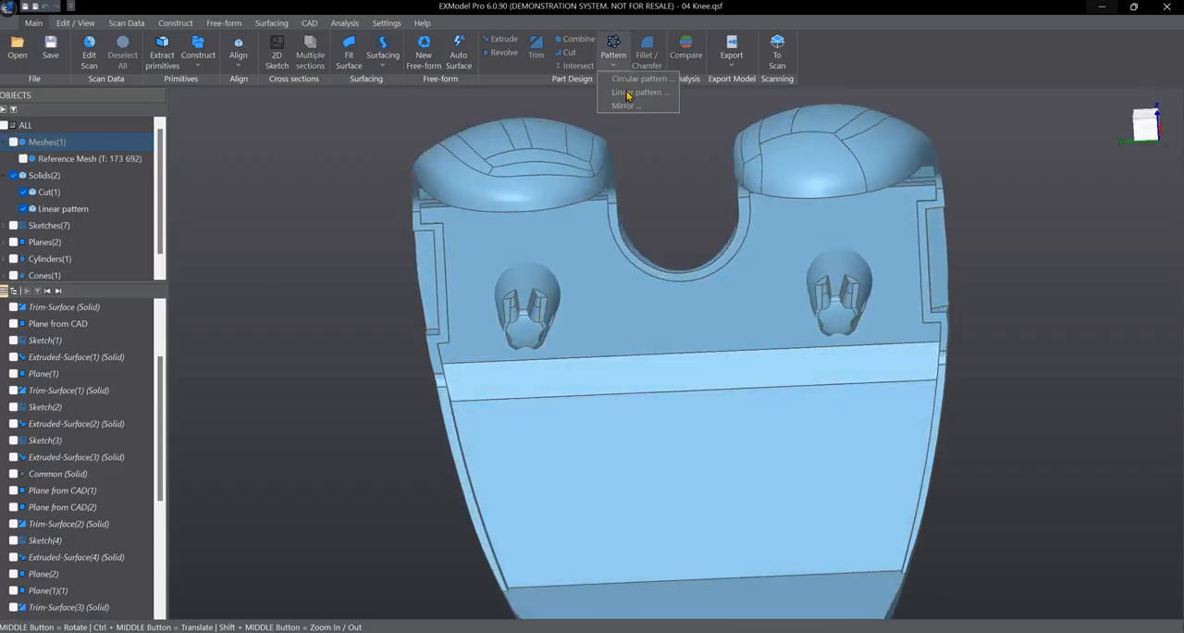